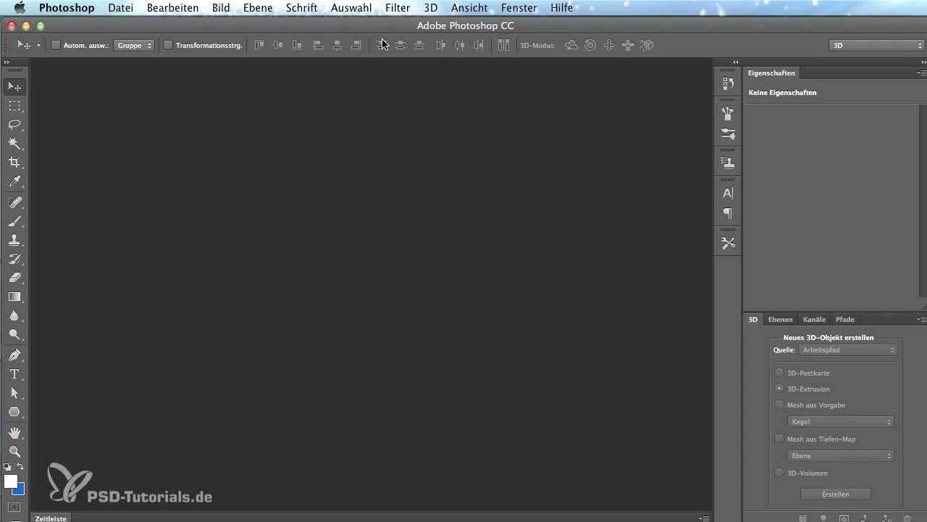
Open the wooden pepper mill photo Mühle.jpg from the workfiles folder via Datei > Öffnen.
left_click(113, 7)
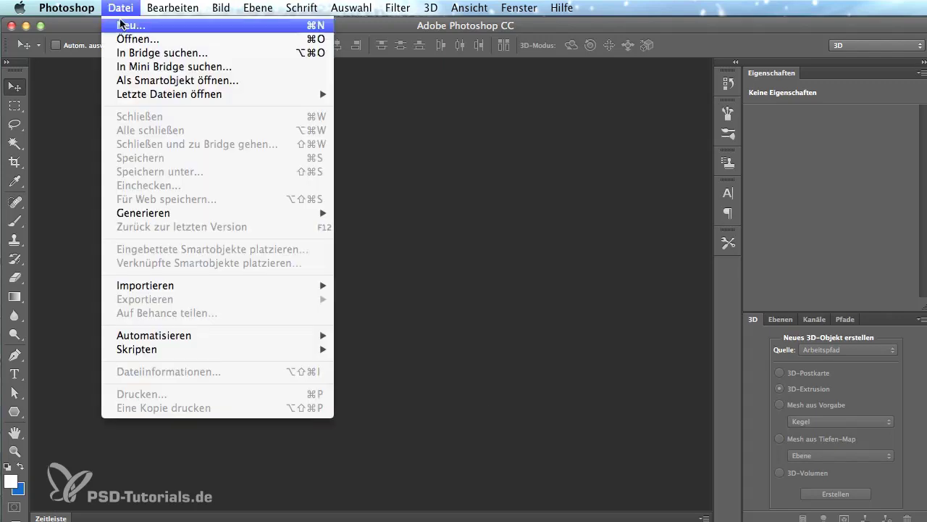
left_click(141, 45)
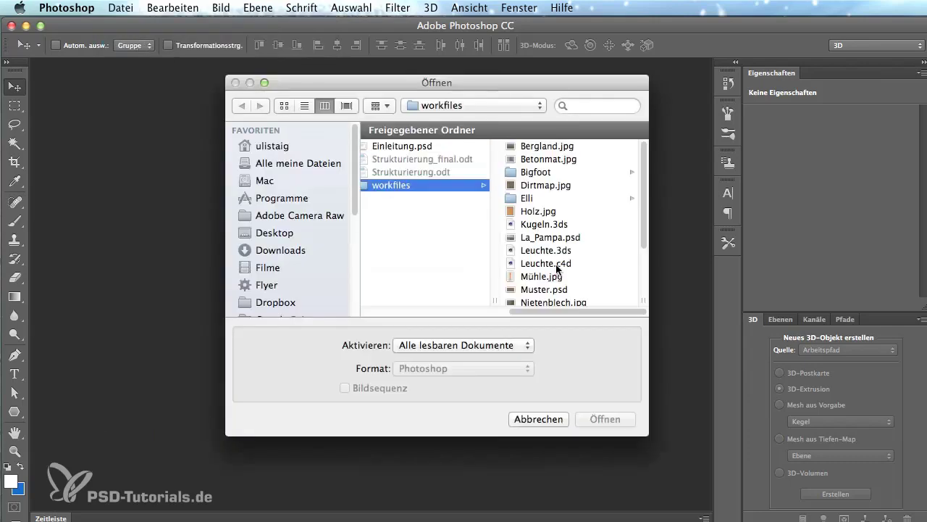
left_click(537, 277)
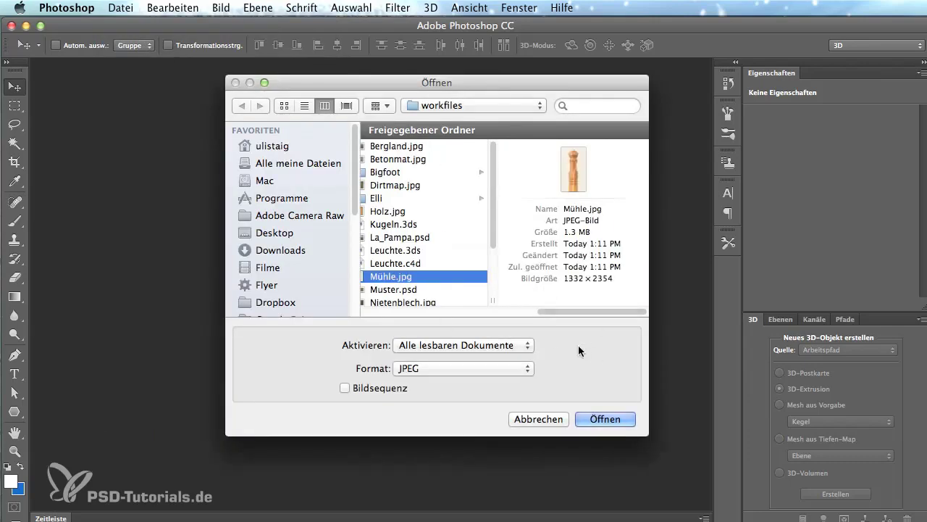
left_click(613, 426)
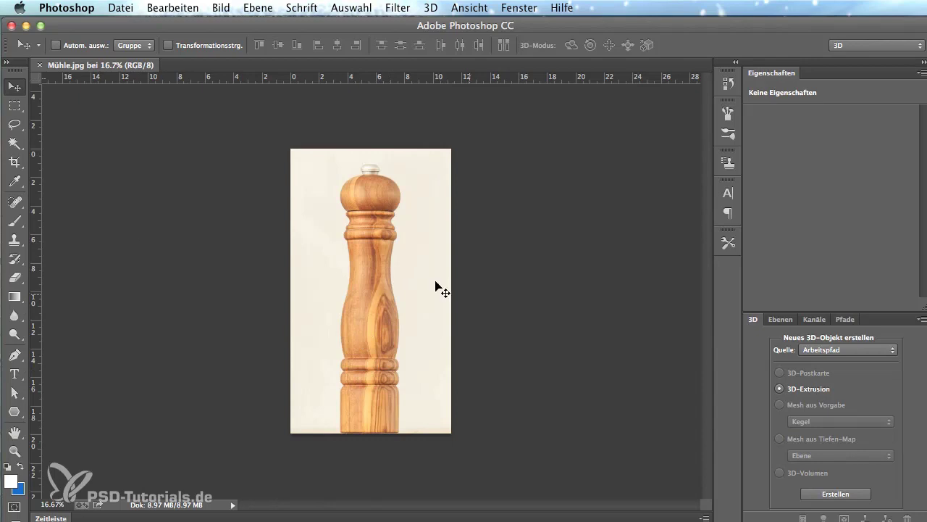
key("z")
left_click_drag(406, 336, 503, 360)
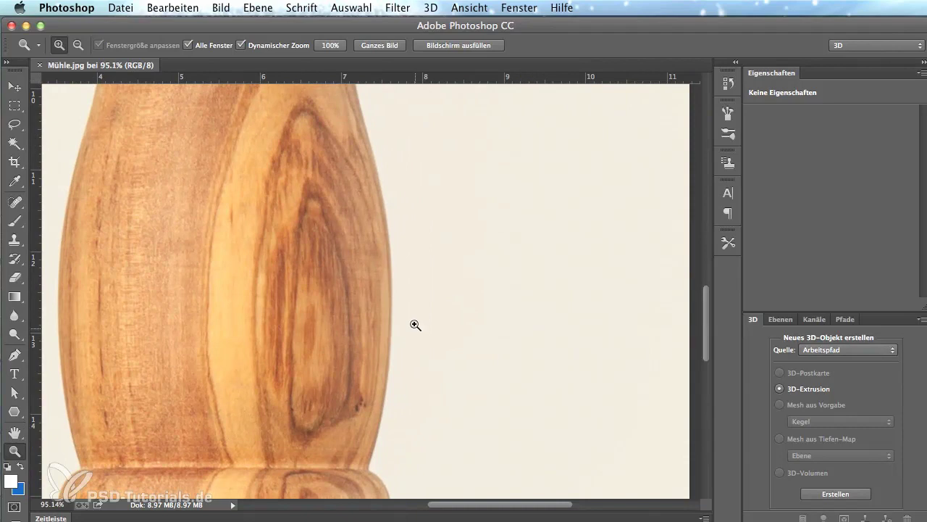
mouse_move(415, 325)
left_mouse_down()
mouse_move(399, 336)
mouse_move(587, 249)
left_mouse_up()
left_click_drag(704, 323, 700, 196)
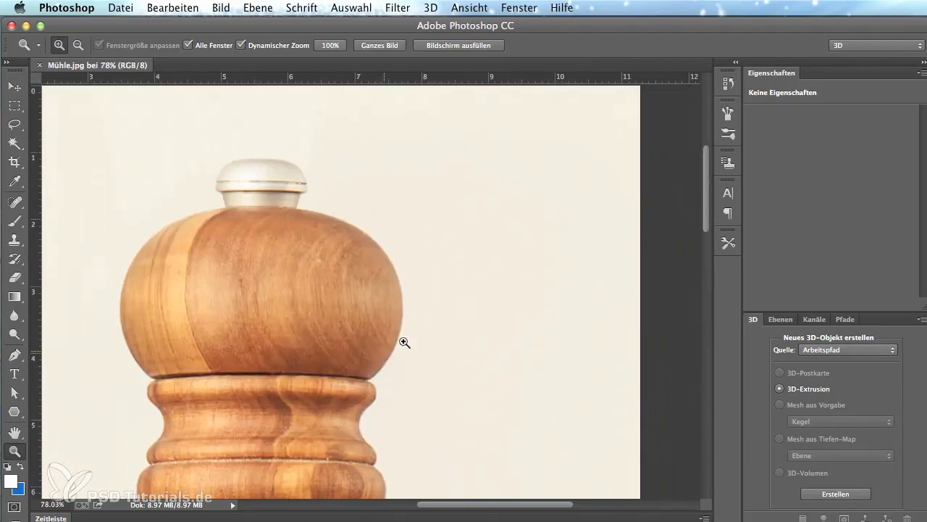
mouse_move(708, 225)
left_mouse_down()
mouse_move(710, 246)
mouse_move(704, 217)
left_mouse_up()
left_click_drag(563, 306, 474, 317)
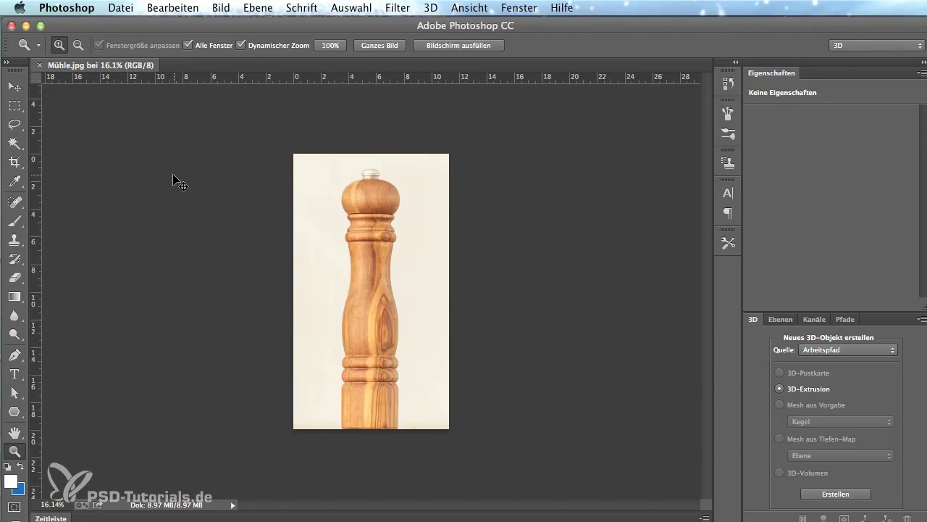
key("ctrl+r")
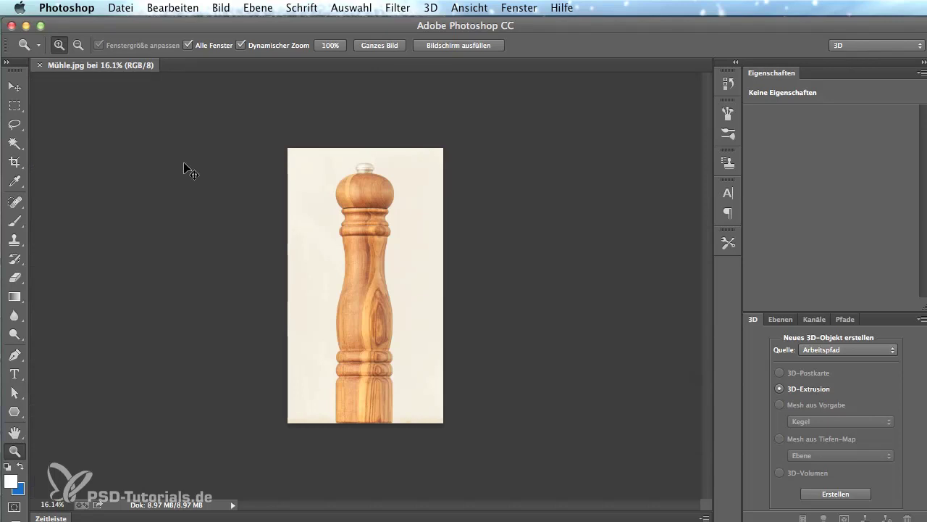
key("ctrl+r")
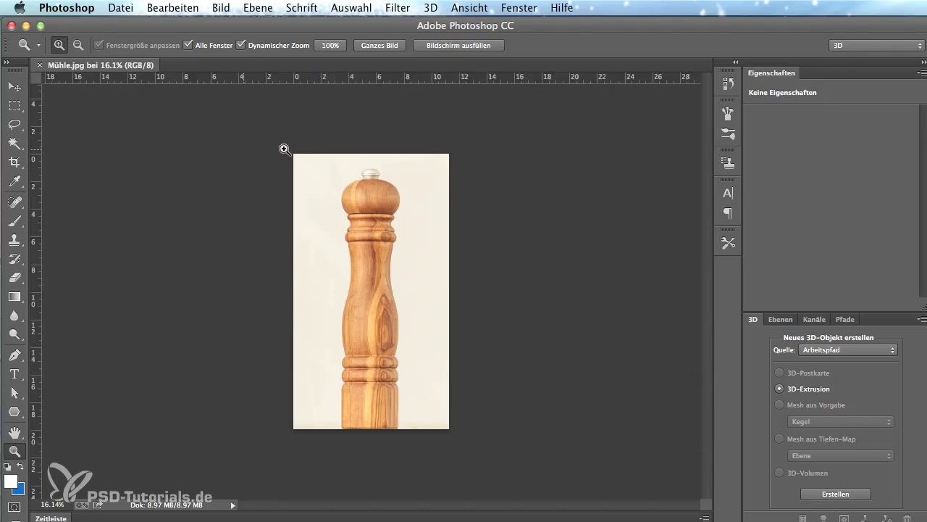
left_click_drag(35, 155, 369, 156)
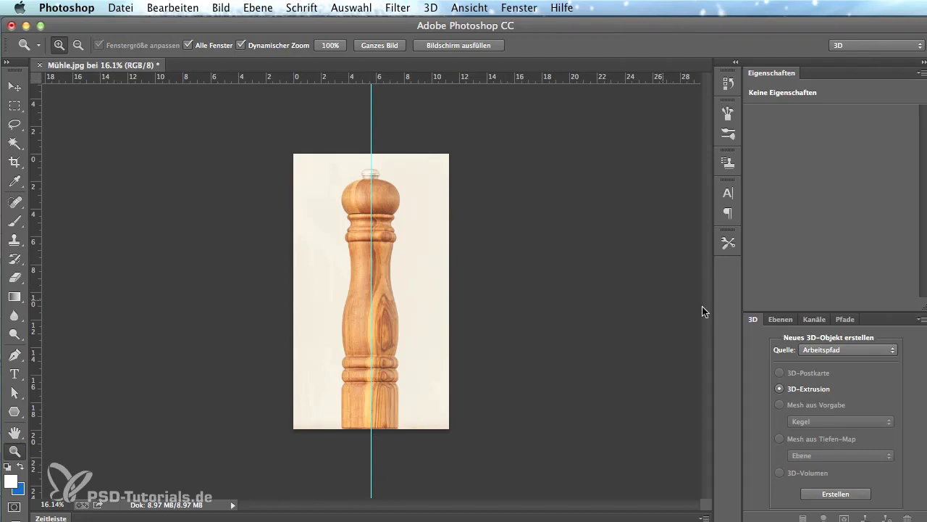
Add a new empty layer, Ebene 1, above the Hintergrund photo in the Ebenen panel.
left_click(779, 320)
left_click(885, 519)
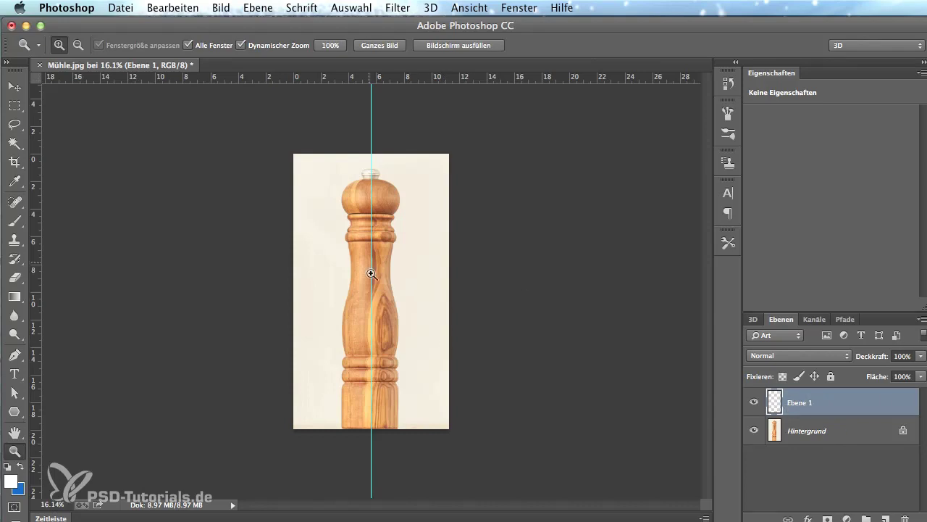
Zoom in on the mill and place the first Pen anchor on the guide atop the ball.
mouse_move(370, 254)
left_mouse_down()
mouse_move(474, 271)
mouse_move(486, 281)
left_mouse_up()
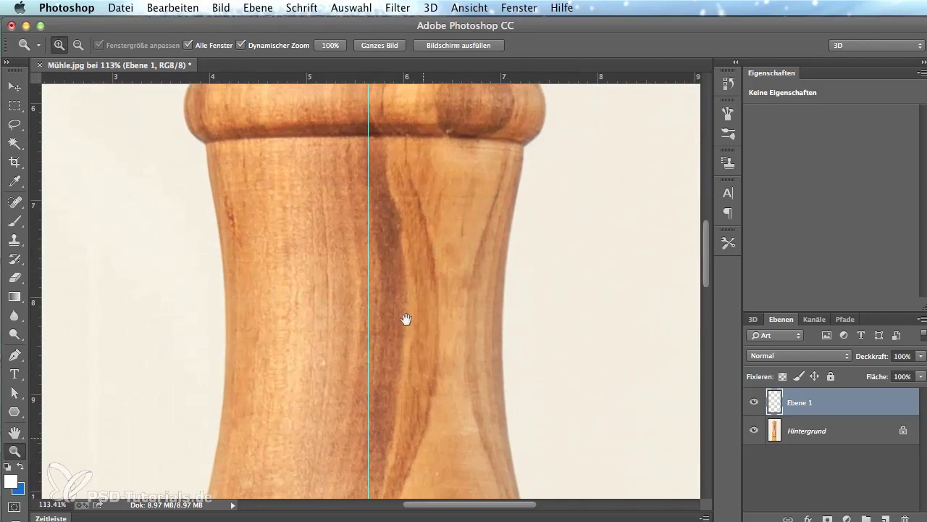
scroll(407, 319, "up", 3)
scroll(394, 295, "up", 4)
scroll(393, 393, "up", 3)
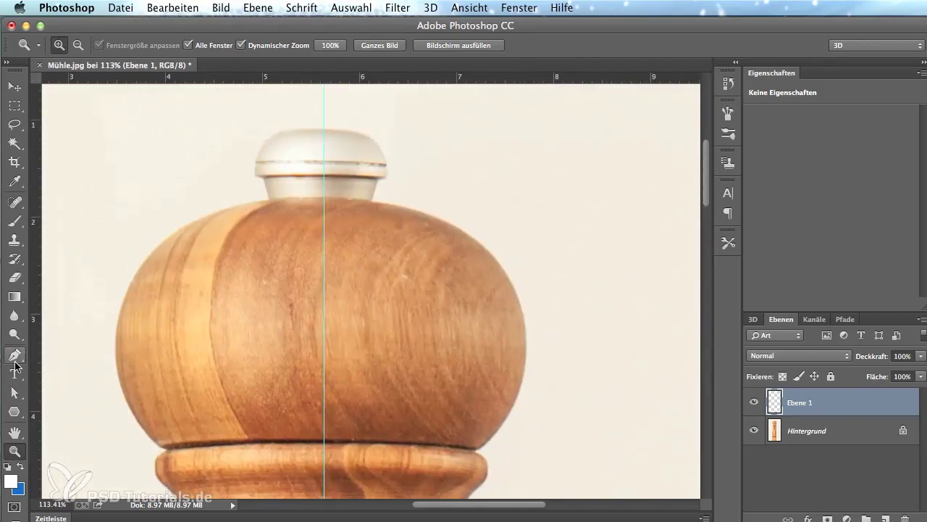
left_click(13, 355)
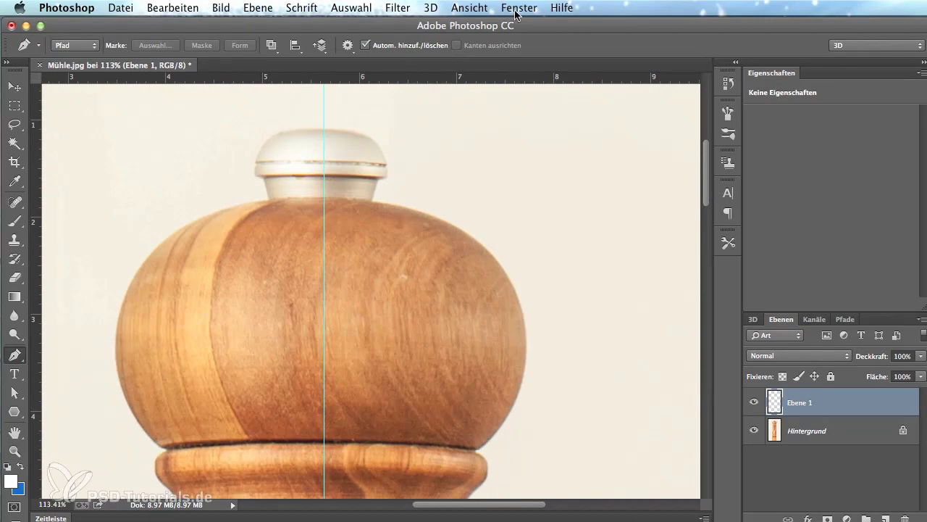
left_click(461, 10)
mouse_move(494, 303)
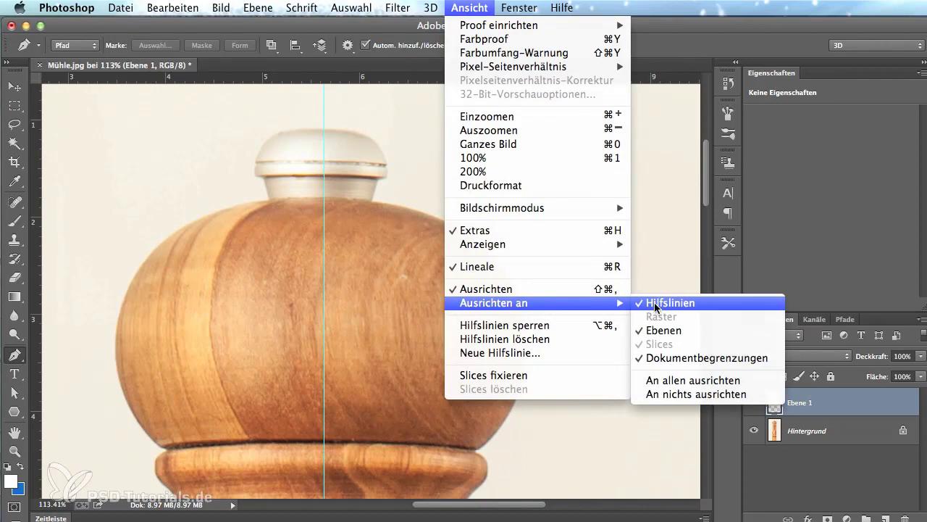
left_click(621, 16)
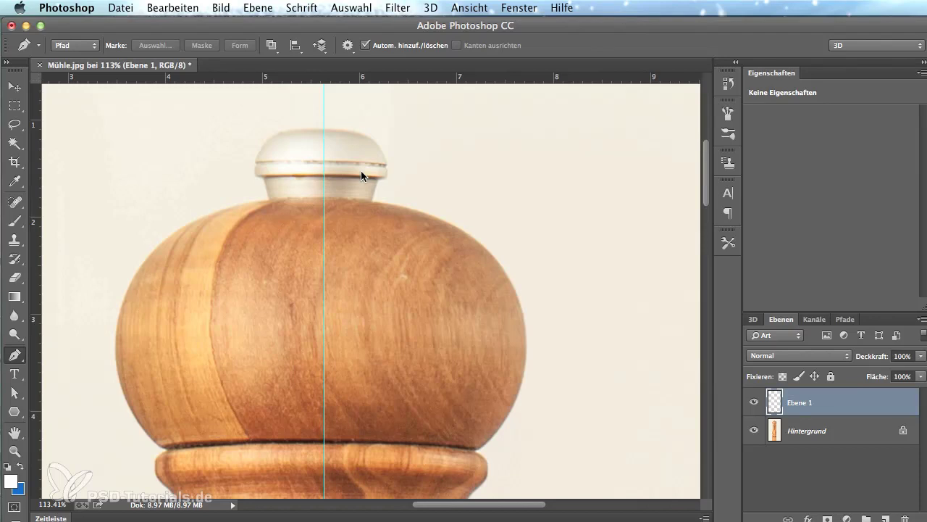
left_click(325, 196)
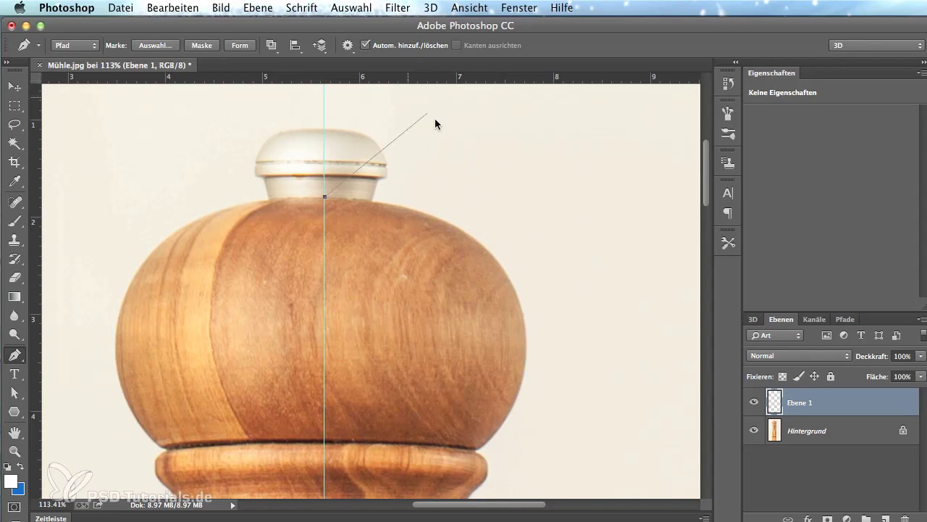
Enable Gummiband and add a curved anchor hugging the ball's right edge.
left_click(347, 46)
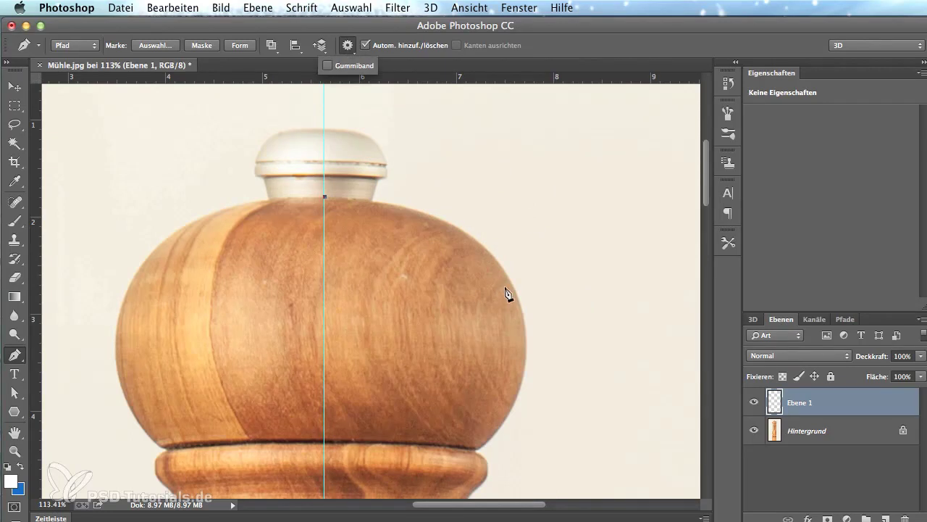
left_click(328, 66)
left_click_drag(524, 317, 549, 444)
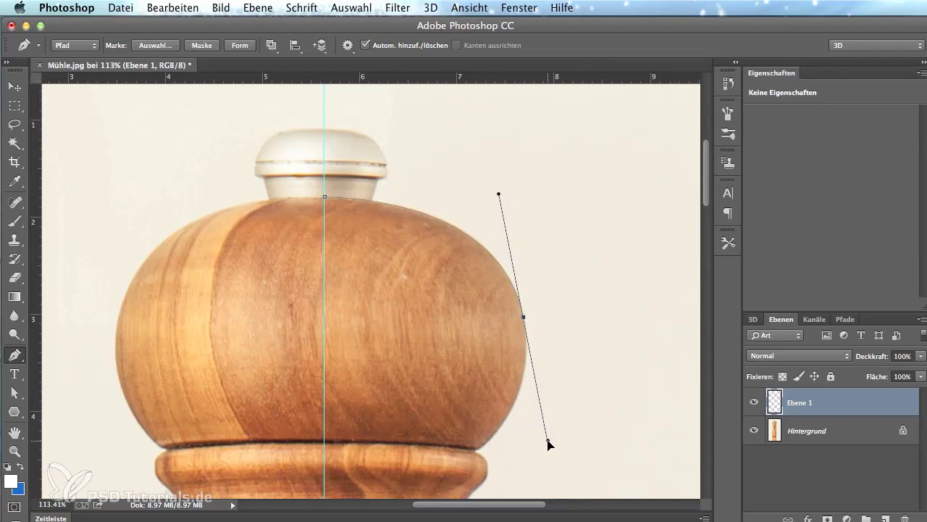
mouse_move(549, 443)
left_mouse_down()
mouse_move(532, 346)
mouse_move(549, 440)
left_mouse_up()
key("ctrl+z")
left_click_drag(515, 290, 548, 389)
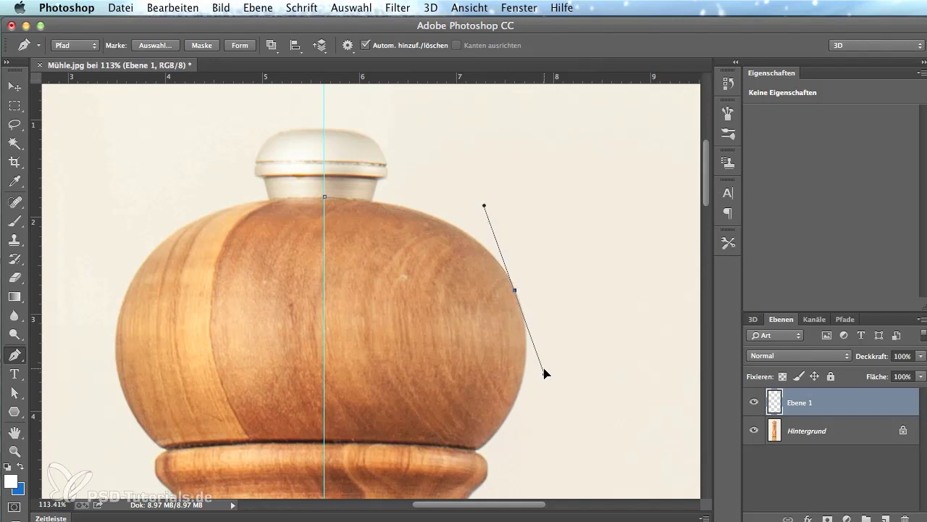
left_click_drag(548, 389, 545, 380)
key("ctrl")
Trace the path around the rings below the ball with curved points.
left_click_drag(468, 414, 409, 230)
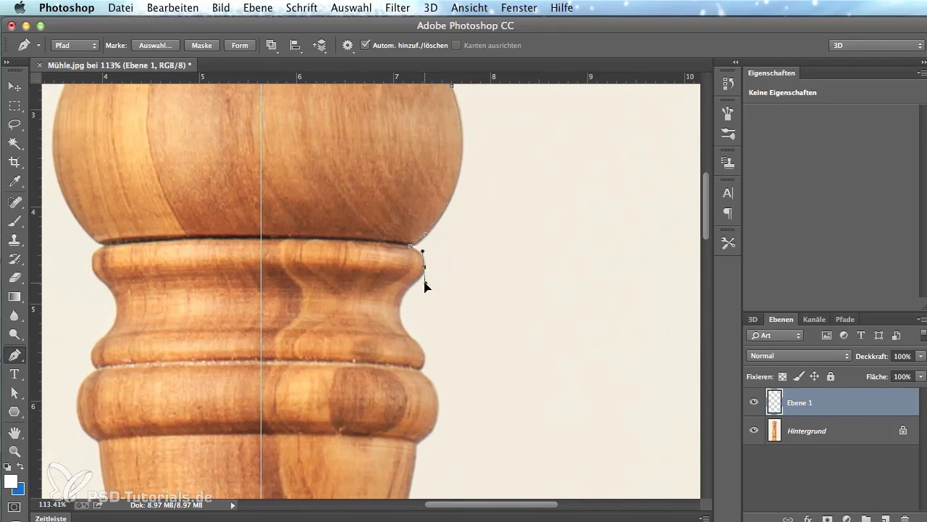
left_click(398, 311)
left_click_drag(398, 313, 425, 365)
left_click_drag(438, 411, 436, 439)
mouse_move(351, 455)
left_mouse_down()
mouse_move(387, 229)
mouse_move(414, 222)
left_mouse_up()
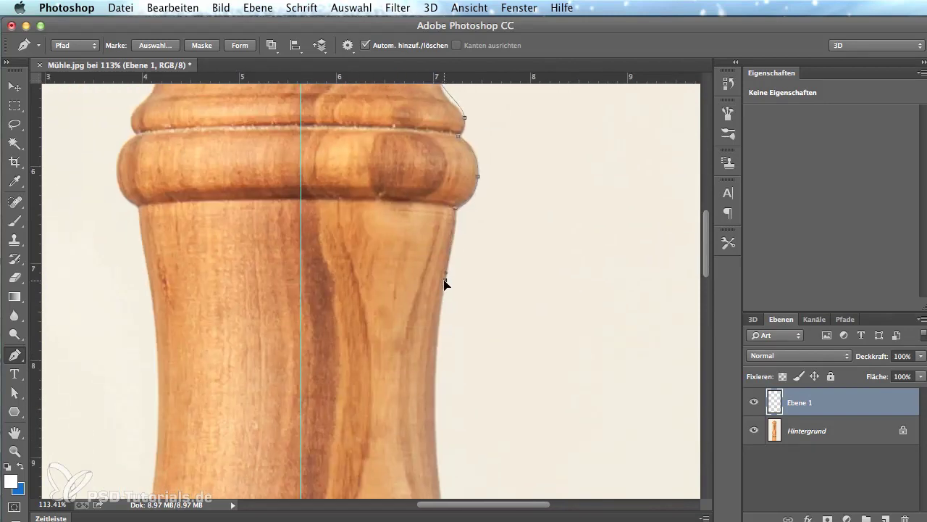
left_click(438, 316)
Continue the path with curved anchors along the narrow waist and bulging lower body.
left_click_drag(404, 372, 323, 184)
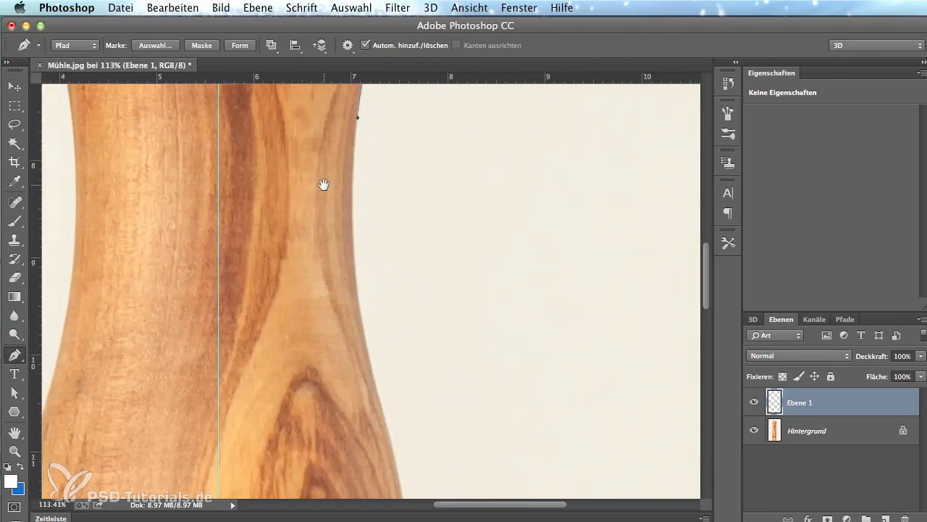
mouse_move(370, 373)
left_mouse_down()
mouse_move(405, 469)
mouse_move(401, 490)
left_mouse_up()
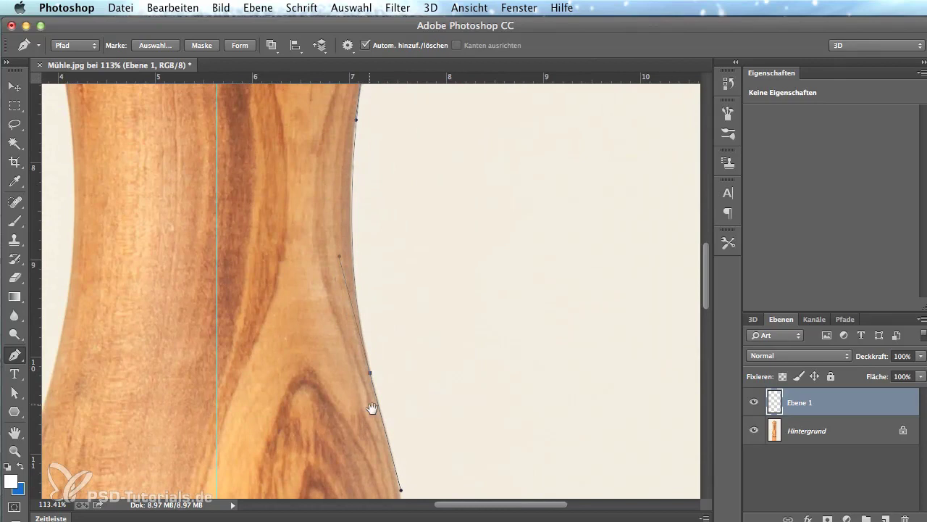
left_click_drag(370, 408, 324, 95)
mouse_move(341, 253)
left_mouse_down()
mouse_move(362, 196)
mouse_move(352, 292)
left_mouse_up()
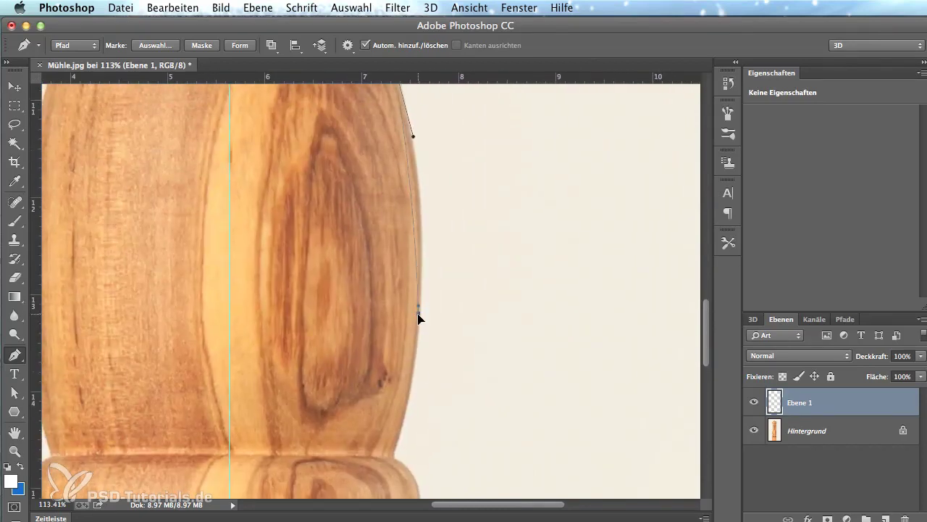
left_click_drag(420, 313, 417, 404)
left_click_drag(417, 408, 405, 468)
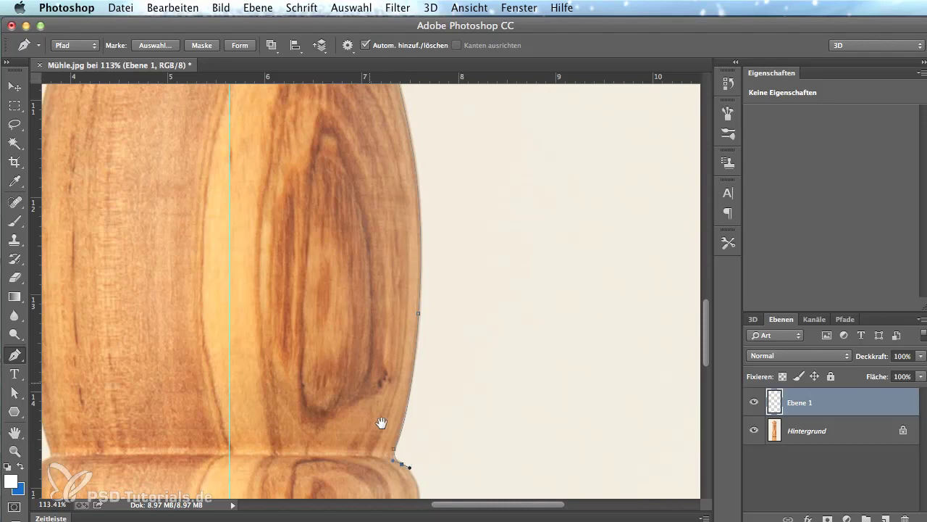
scroll(381, 424, "down", 5)
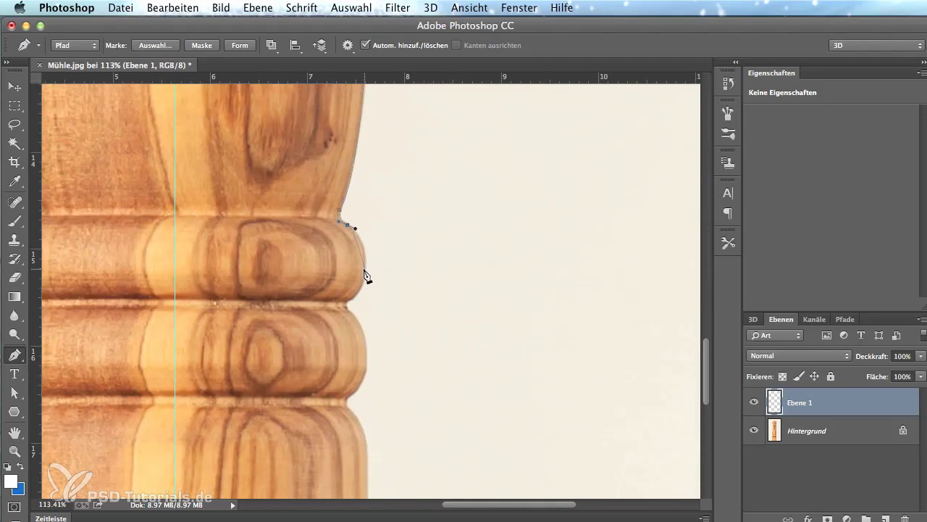
Trace the lower rings and notches, round the base corner, and run along the bottom toward the guide.
left_click_drag(366, 269, 363, 299)
left_click(345, 307)
left_click_drag(367, 356, 370, 400)
left_click(345, 399)
mouse_move(366, 446)
left_mouse_down()
mouse_move(367, 476)
mouse_move(331, 161)
left_mouse_up()
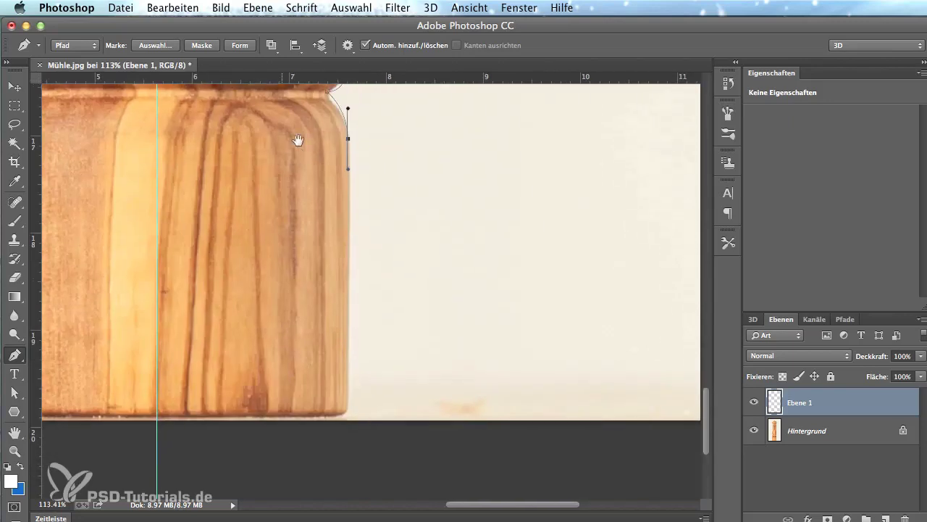
left_click(349, 397)
left_click_drag(322, 413, 287, 413)
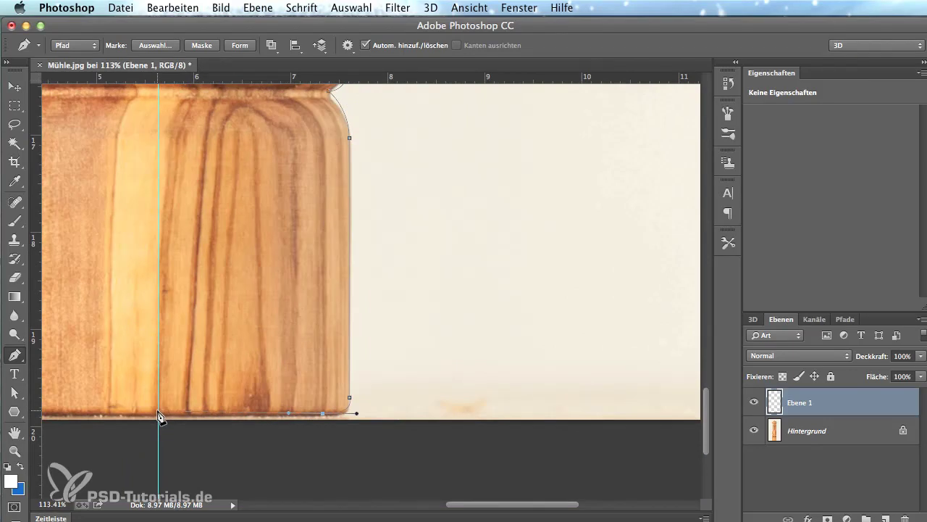
left_click_drag(159, 415, 215, 324)
Curve the straight waist segment onto the mill's wooden edge, undoing an accidental anchor deletion.
scroll(215, 324, "up", 5)
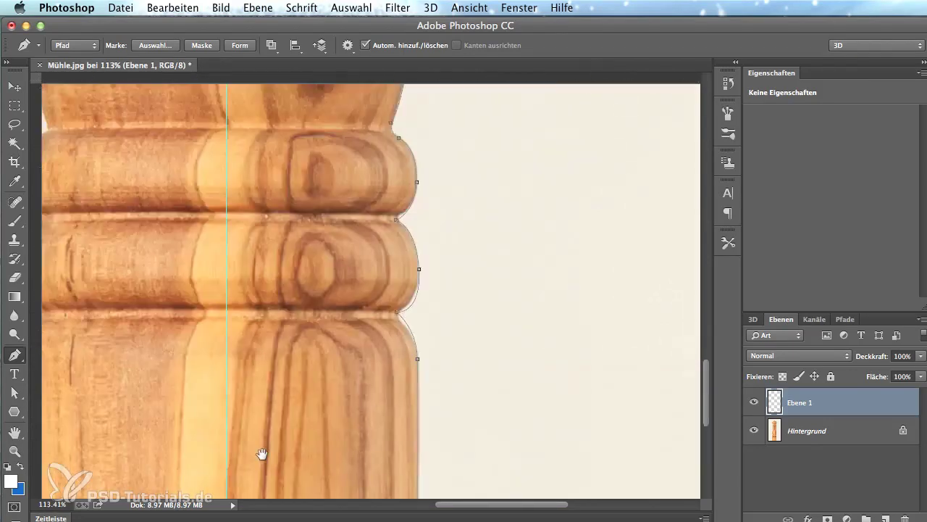
scroll(261, 452, "up", 5)
scroll(305, 348, "up", 5)
scroll(346, 245, "up", 5)
scroll(330, 337, "up", 5)
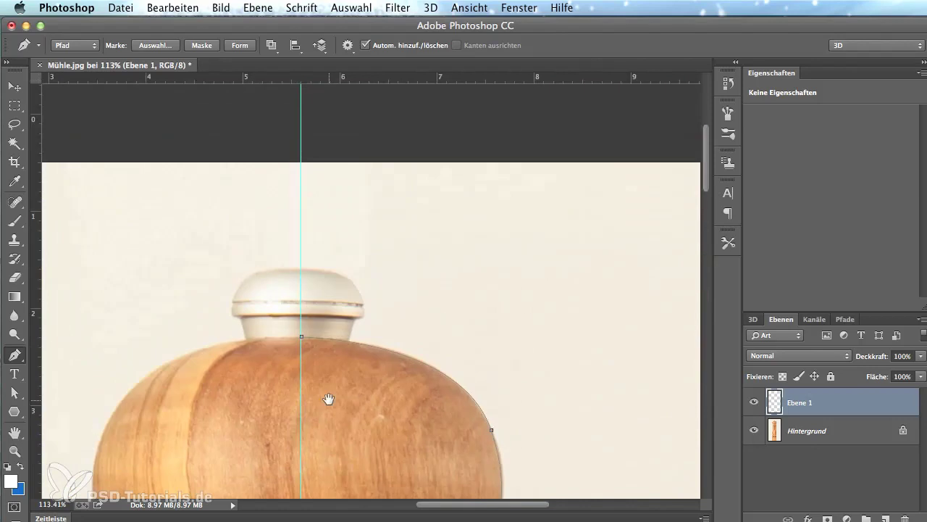
scroll(327, 397, "up", 2)
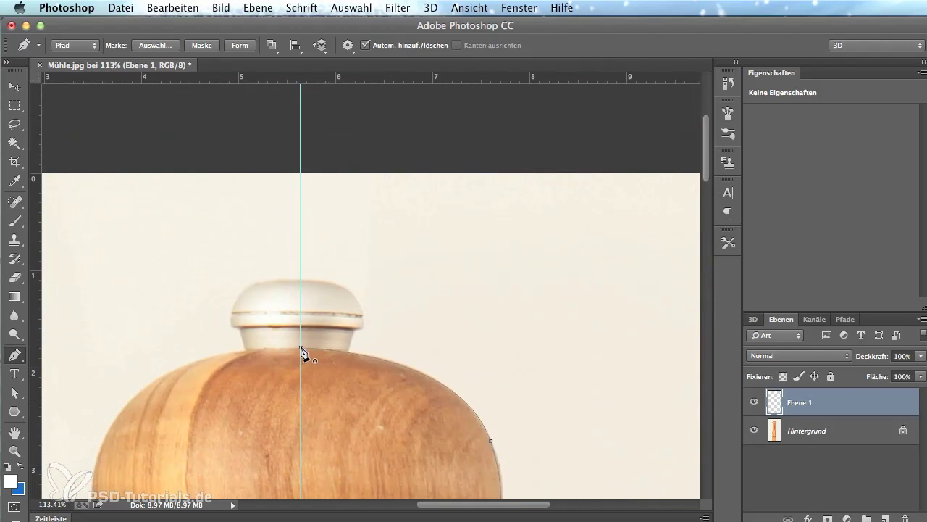
scroll(326, 333, "down", 5)
scroll(312, 348, "down", 5)
scroll(312, 348, "right", 2)
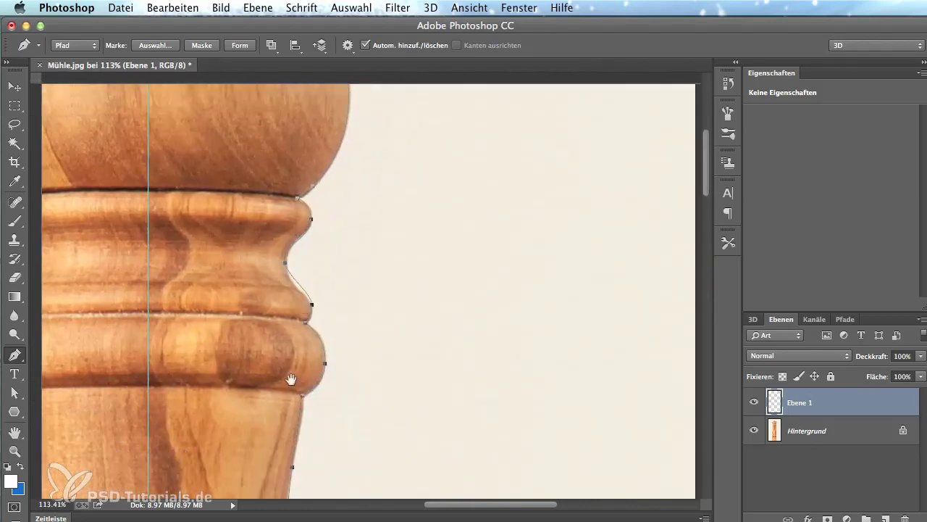
scroll(286, 384, "down", 1)
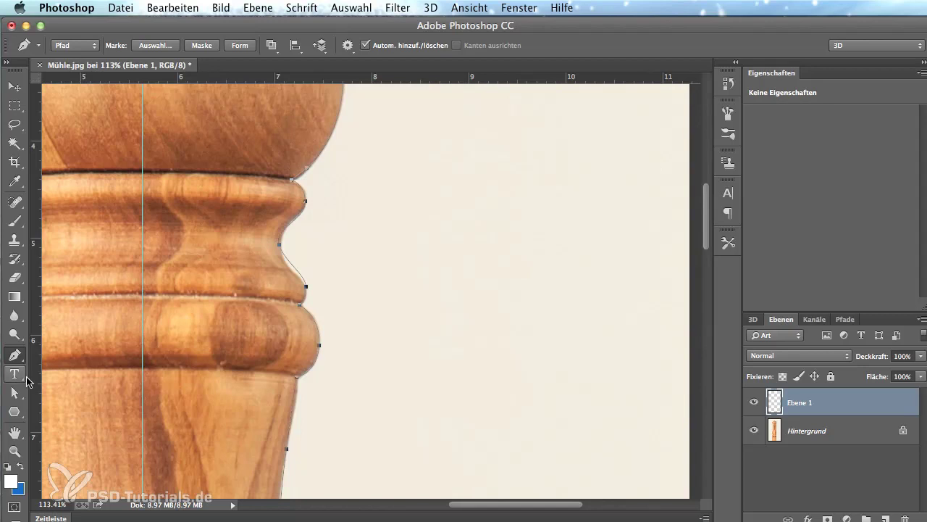
right_click(14, 355)
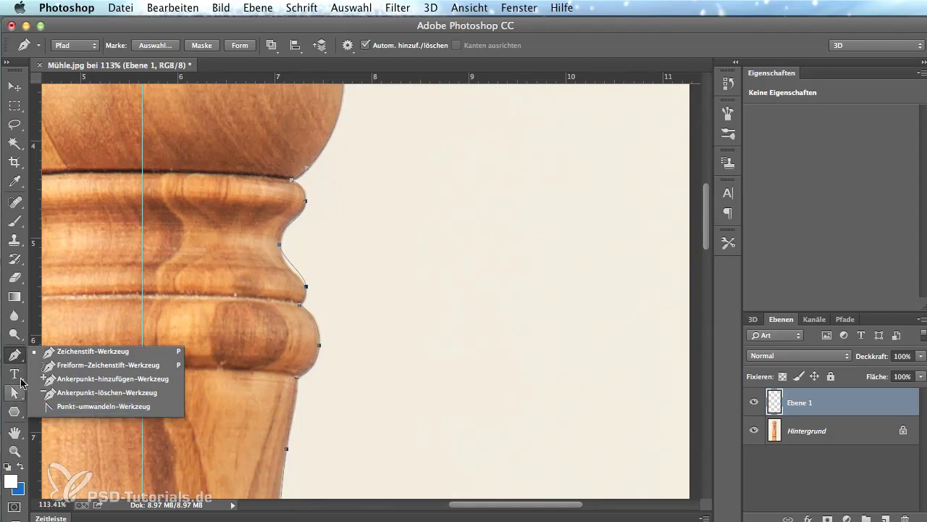
left_click(15, 397)
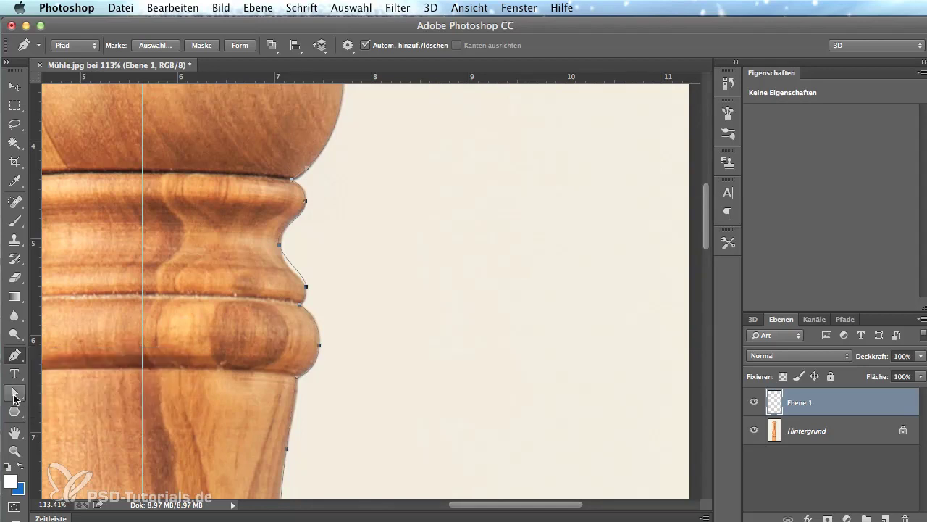
left_click(279, 245)
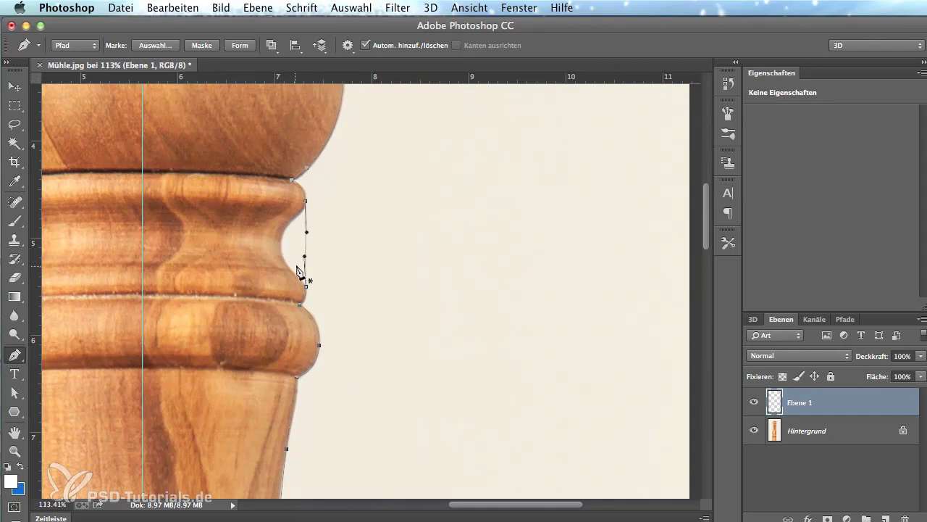
key("ctrl+z")
left_click_drag(297, 274, 283, 258)
left_click(14, 355)
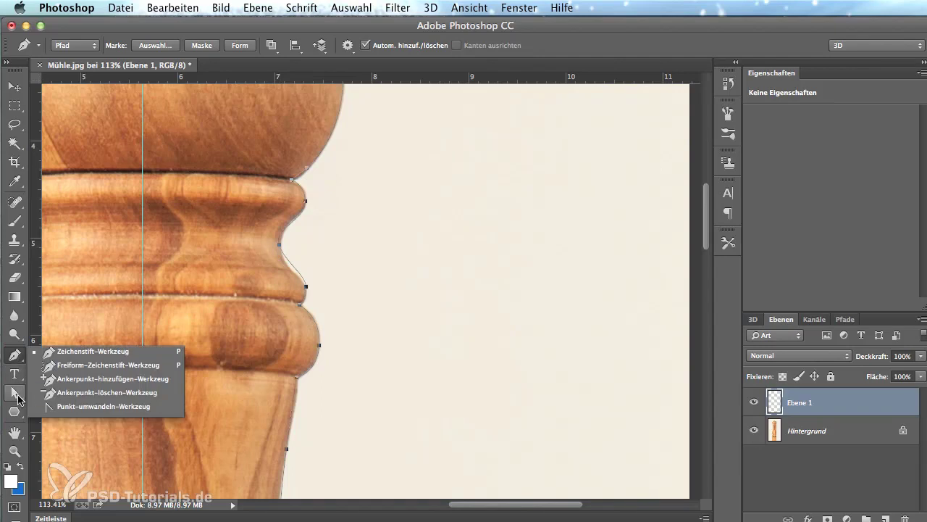
Nudge the traced path near the waist with the Path Selection tool.
left_click(14, 392)
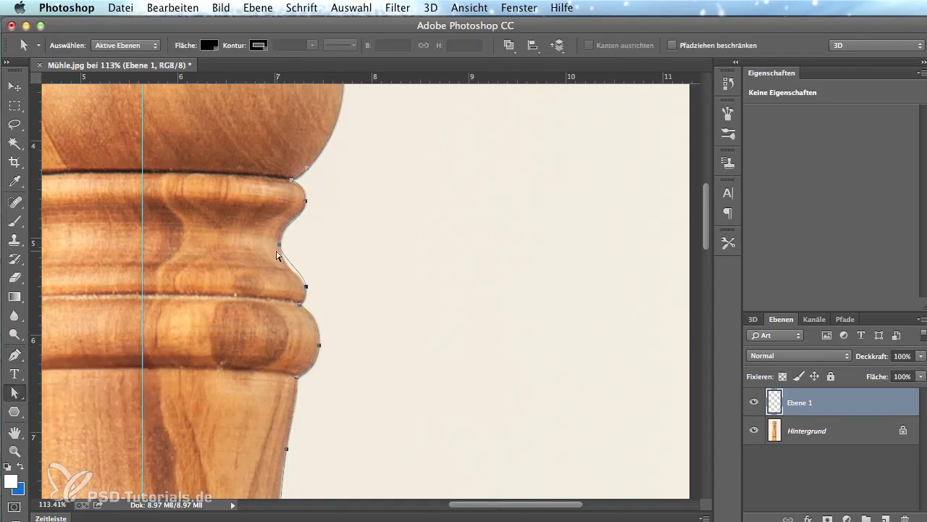
left_click_drag(280, 249, 278, 249)
left_click_drag(279, 253, 277, 250)
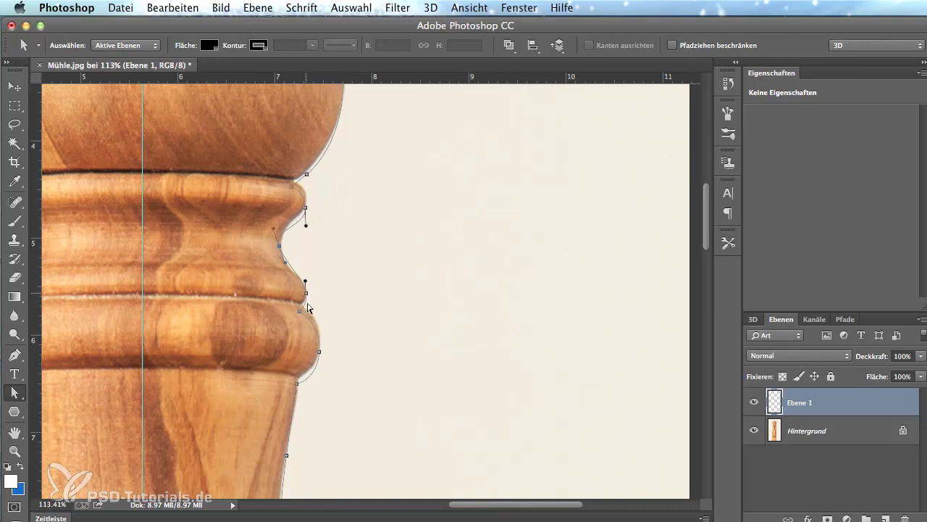
right_click(16, 394)
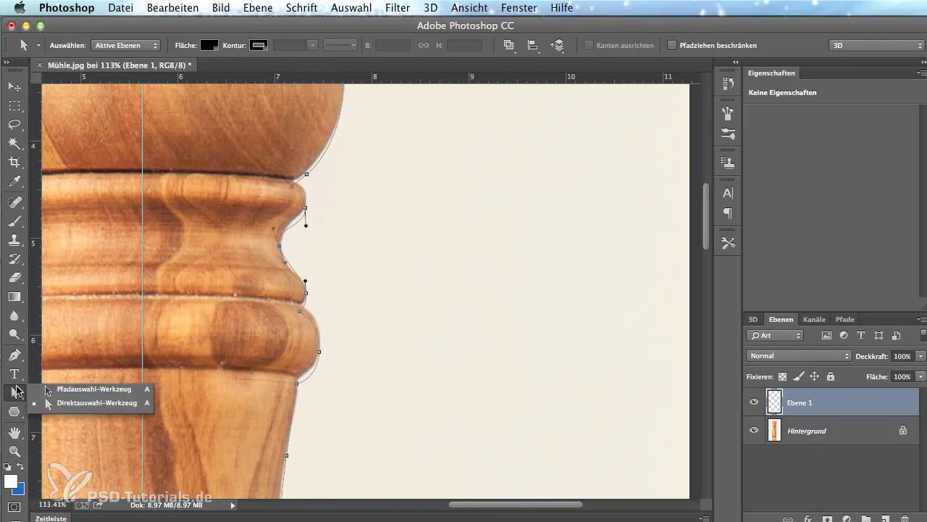
left_click(86, 390)
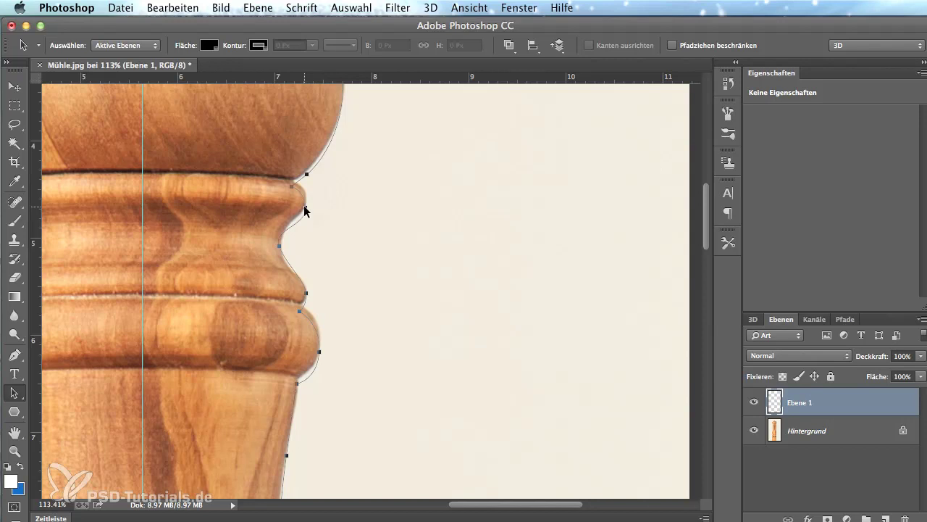
left_click_drag(305, 208, 307, 202)
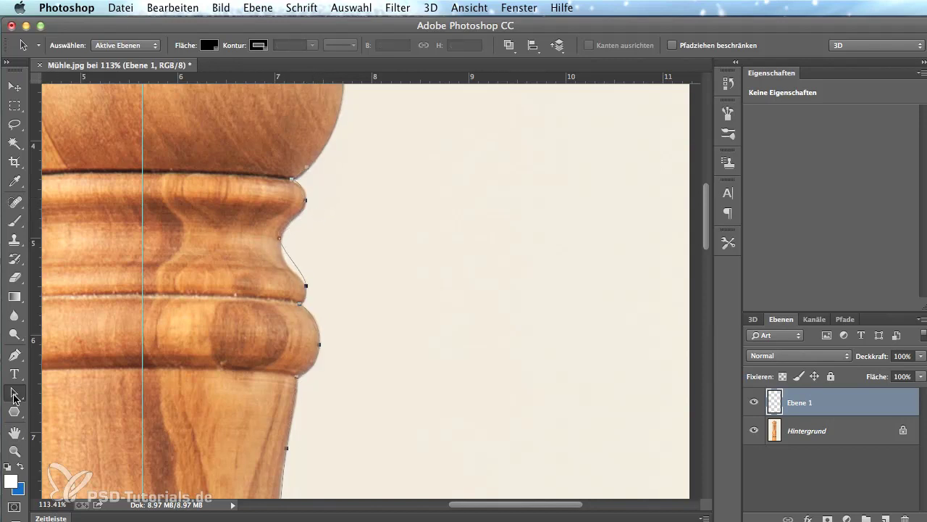
Lengthen a waist anchor's lower handle with Direct Selection so the groove curves inward.
left_click_drag(13, 392, 60, 405)
left_click(61, 405)
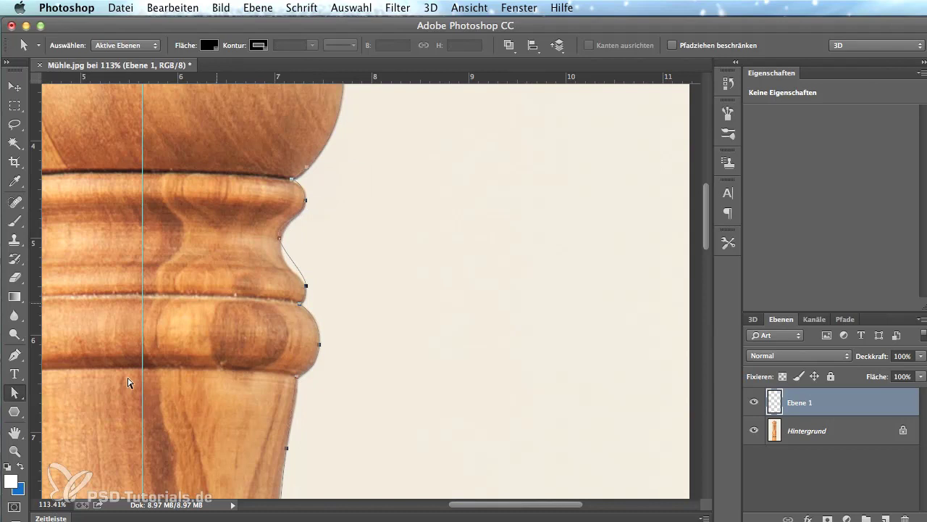
left_click(278, 241)
left_click_drag(281, 273, 284, 276)
left_click_drag(704, 241, 705, 358)
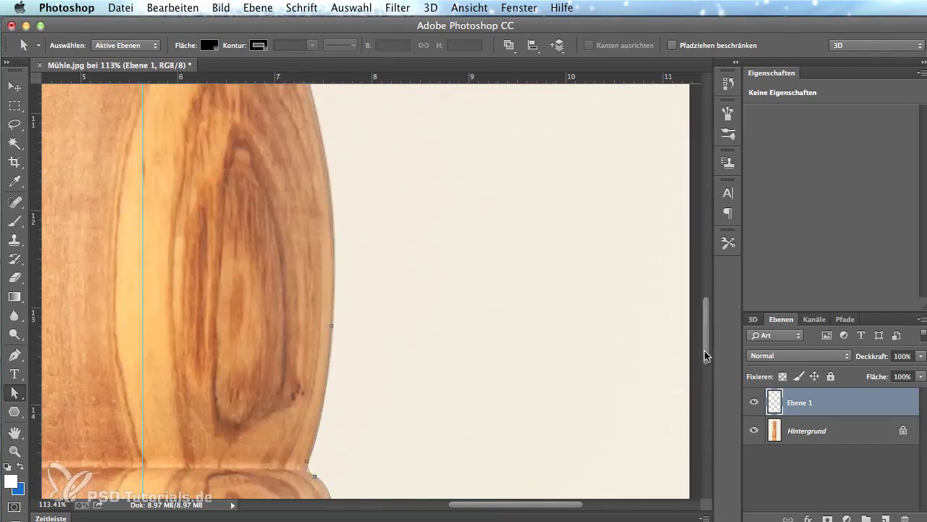
Hide the Hintergrund photo, fit the view, and create a 3D-Extrusion from the Arbeitspfad.
left_click(754, 430)
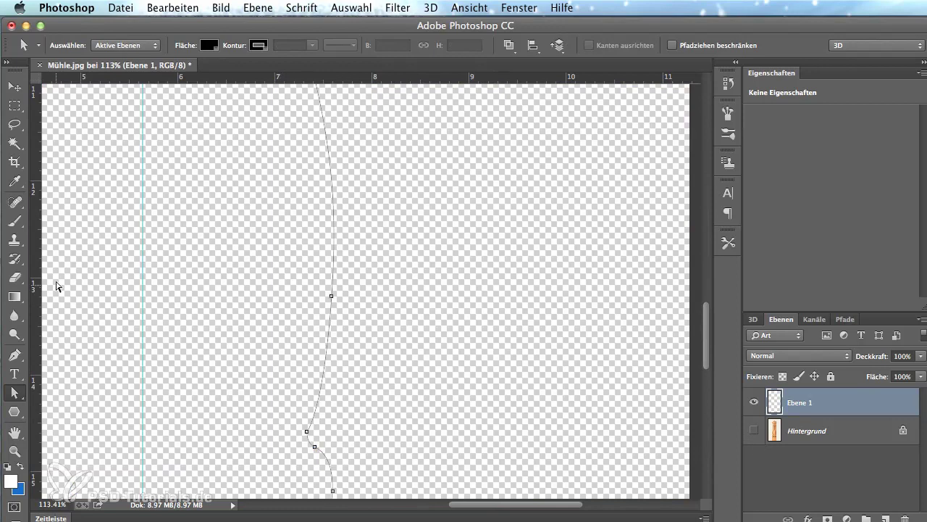
double_click(14, 431)
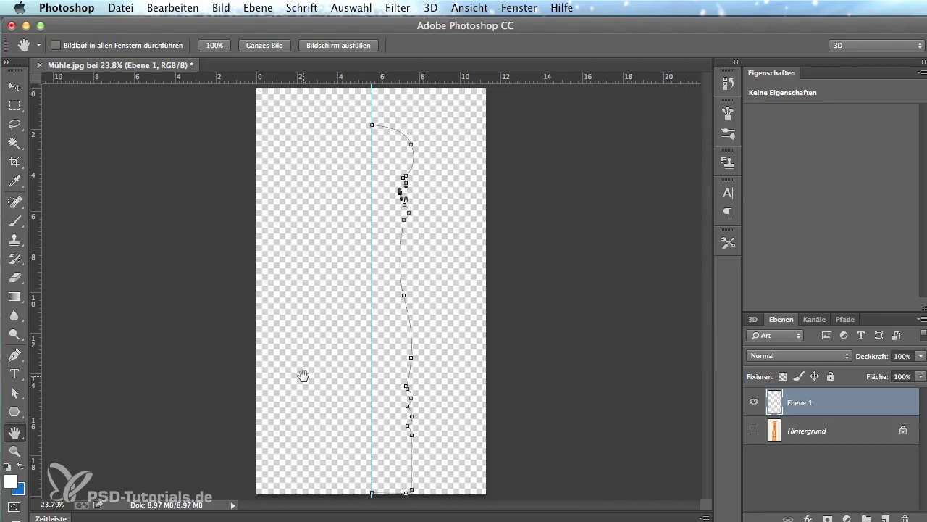
left_click(752, 319)
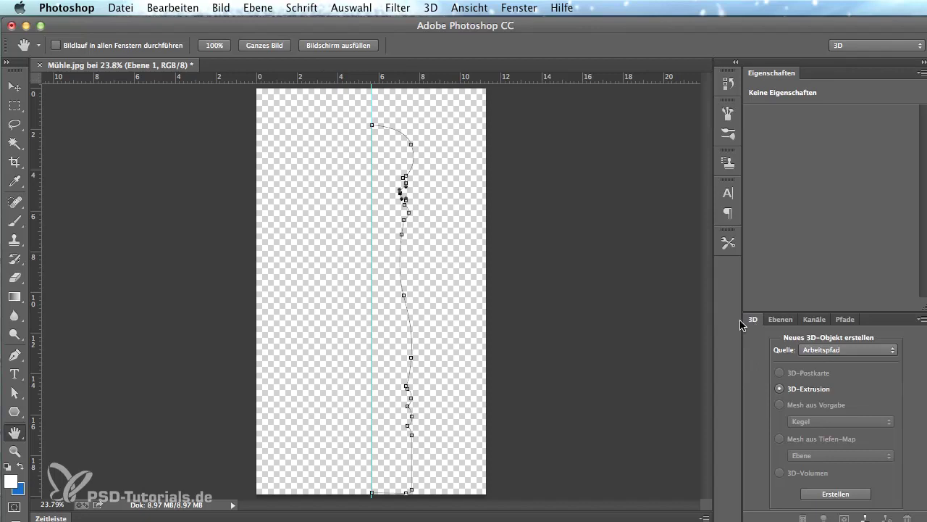
left_click(826, 351)
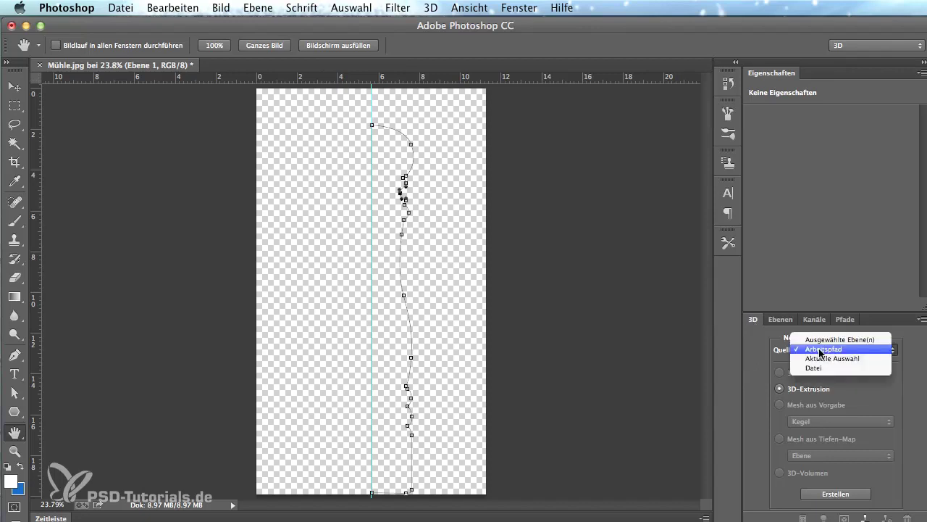
left_click(847, 496)
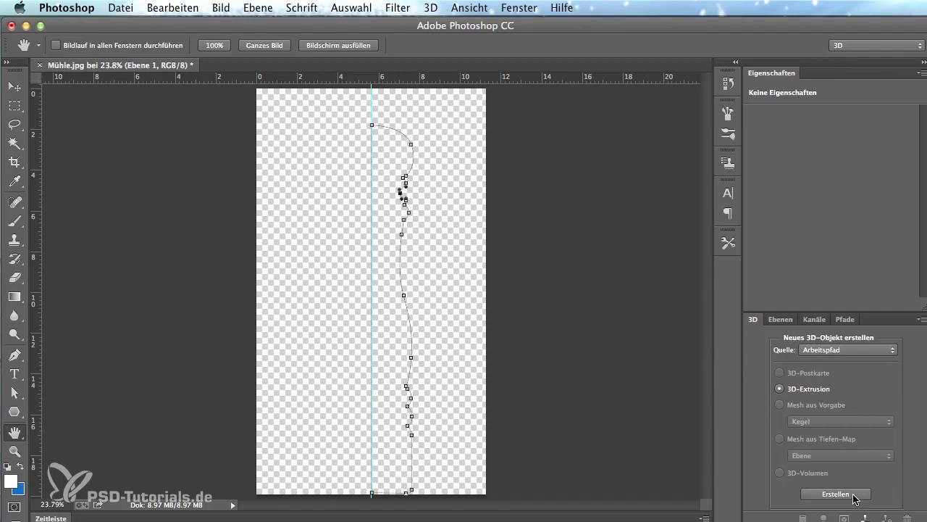
left_click(837, 495)
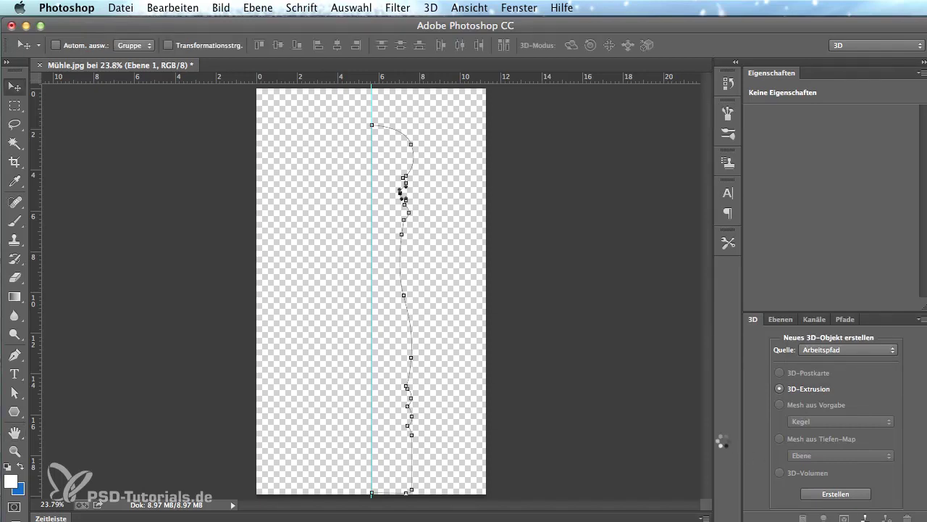
Apply a cylinder Formvorgabe and Deformationsachse to Ebene 1, revolving the outline into a solid mill.
left_click(607, 307)
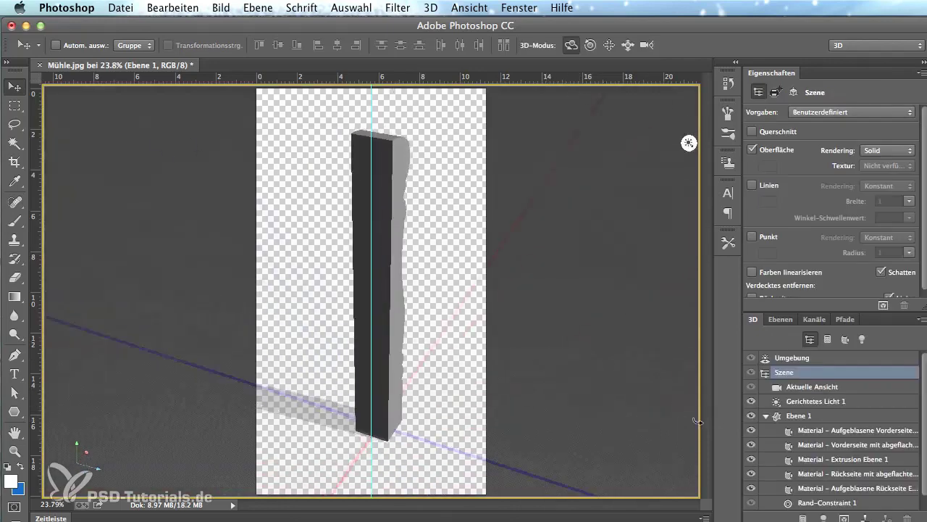
mouse_move(697, 420)
left_mouse_down()
mouse_move(450, 439)
mouse_move(474, 383)
mouse_move(420, 355)
mouse_move(530, 447)
mouse_move(536, 427)
mouse_move(584, 427)
left_mouse_up()
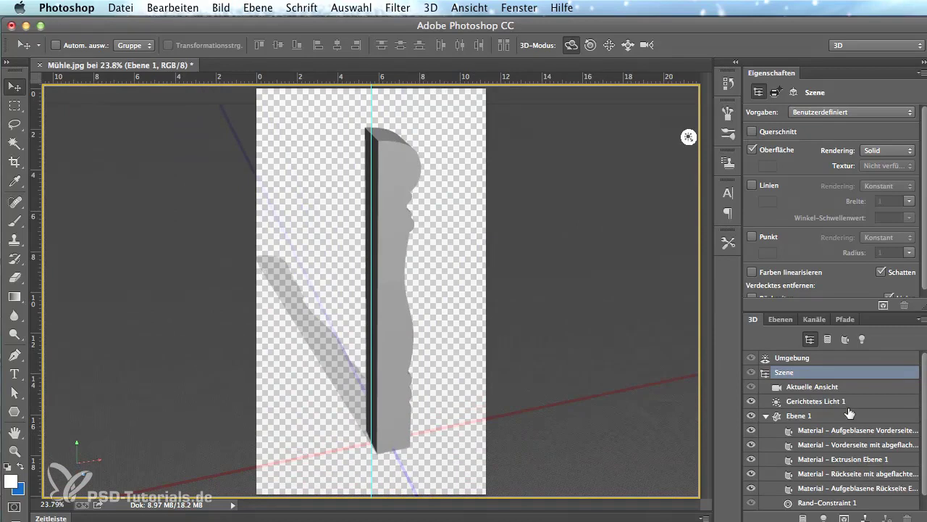
left_click(798, 417)
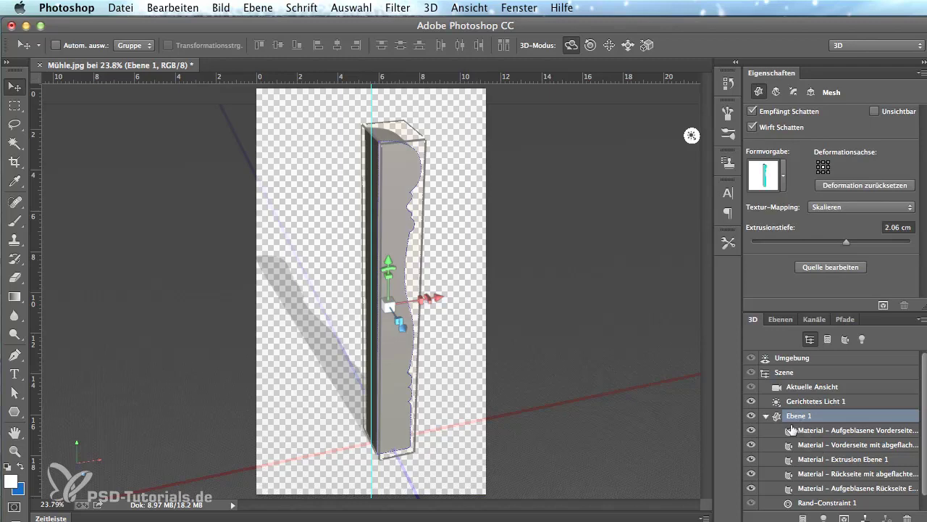
left_click(783, 182)
mouse_move(831, 279)
left_mouse_down()
mouse_move(831, 210)
mouse_move(831, 275)
left_mouse_up()
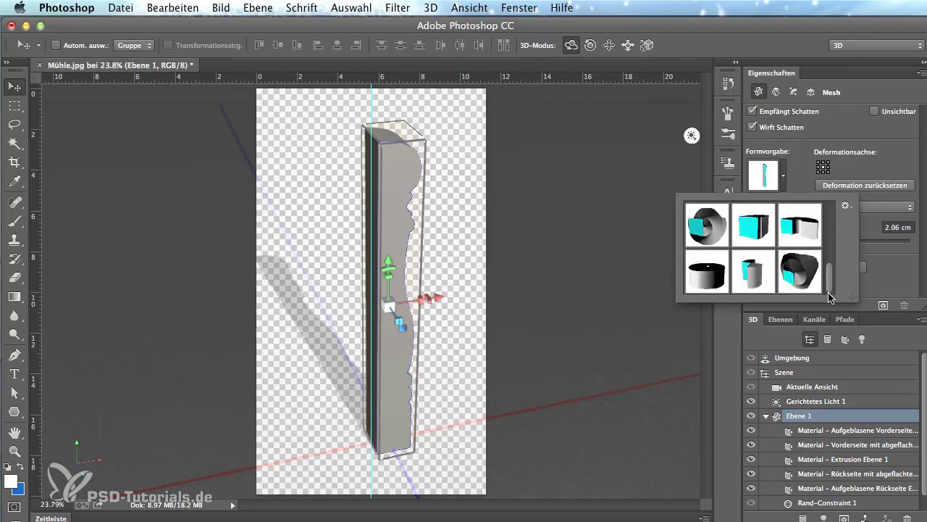
left_click(736, 284)
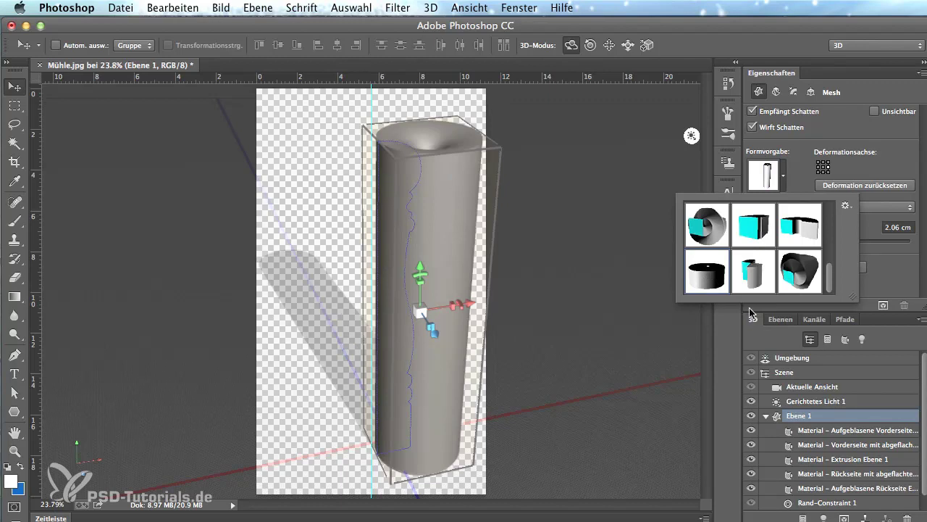
left_click(887, 271)
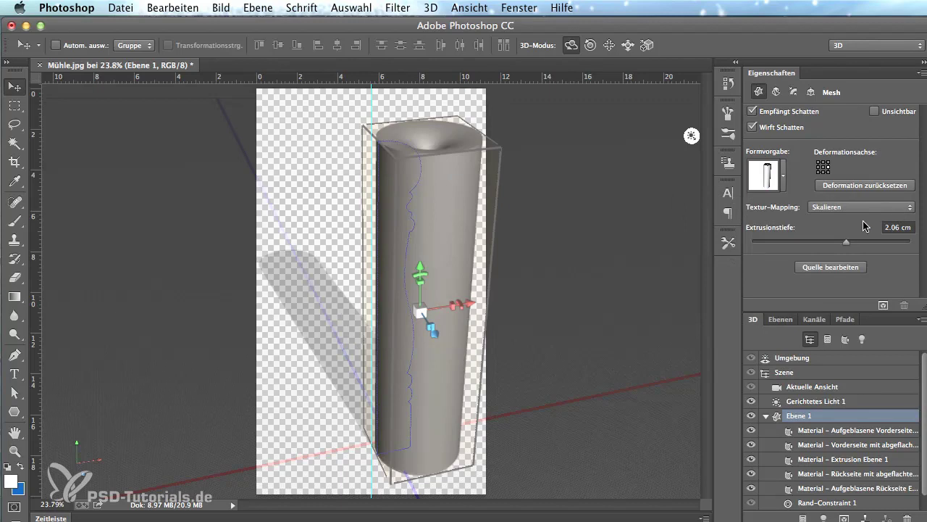
left_click(820, 170)
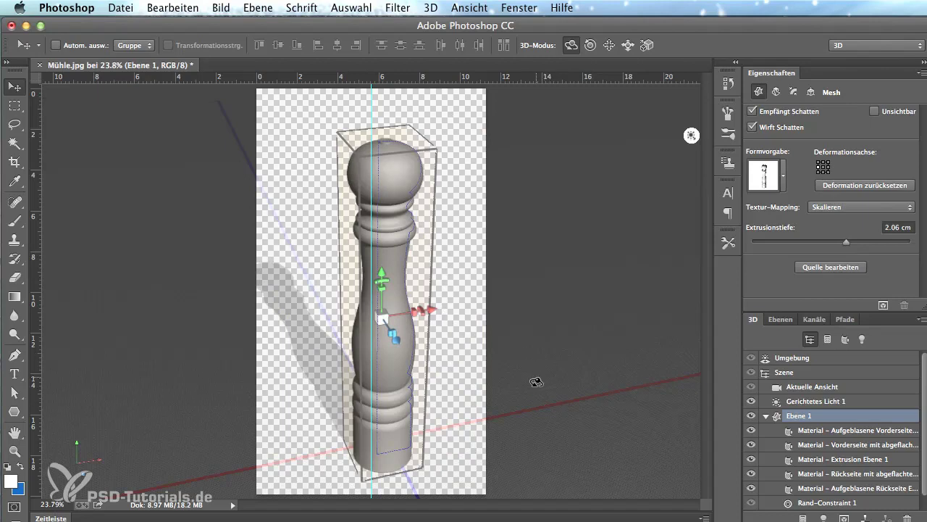
Select 'Material – Extrusion Ebene 1' in the full scene tree, showing Glanzstärke 20% and Bump 10%.
mouse_move(542, 373)
left_mouse_down()
mouse_move(701, 364)
mouse_move(237, 374)
mouse_move(655, 344)
left_mouse_up()
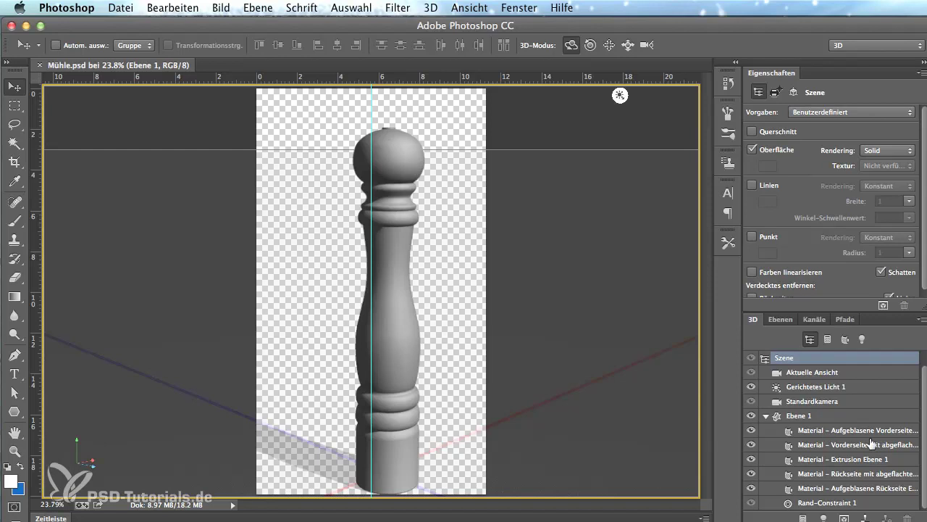
left_click(845, 339)
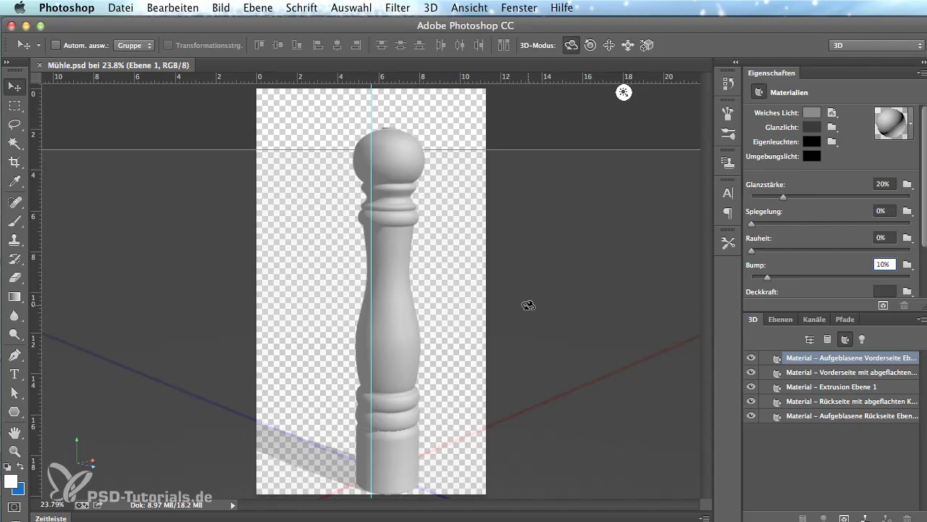
left_click(810, 339)
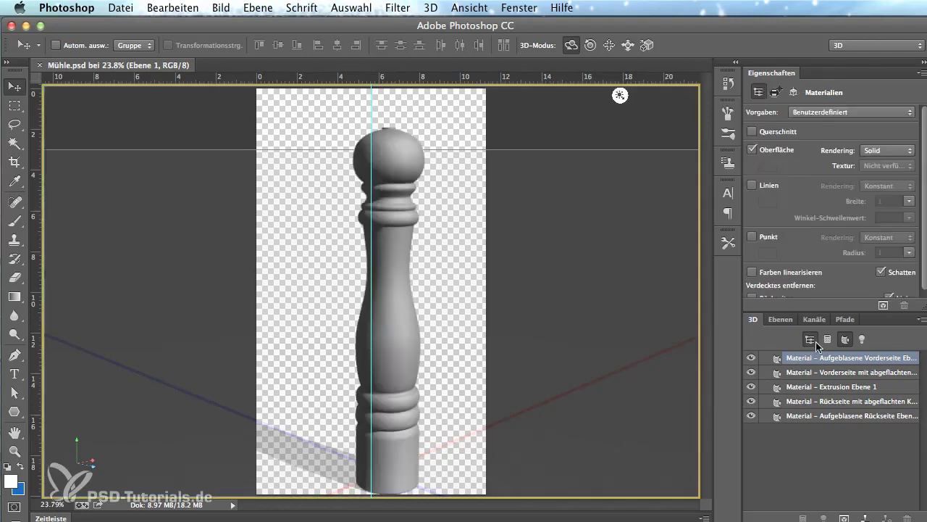
left_click(799, 430)
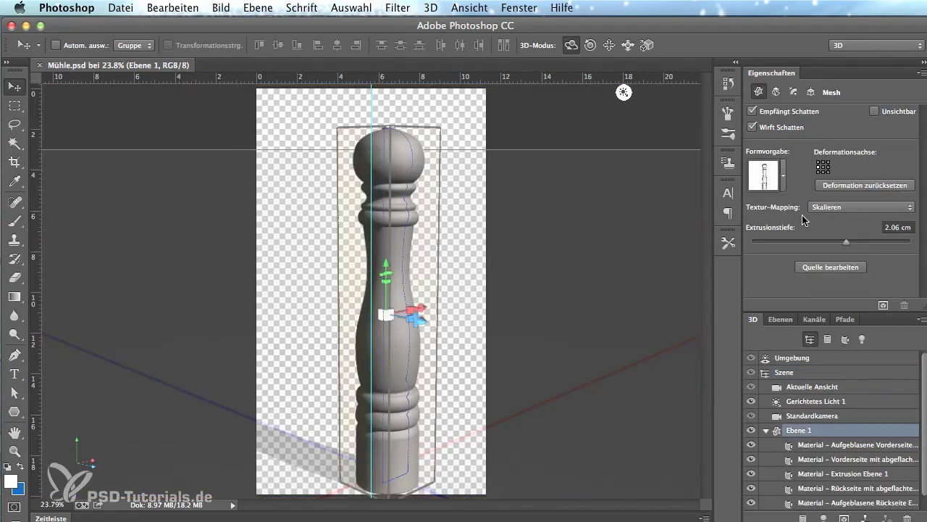
left_click(783, 176)
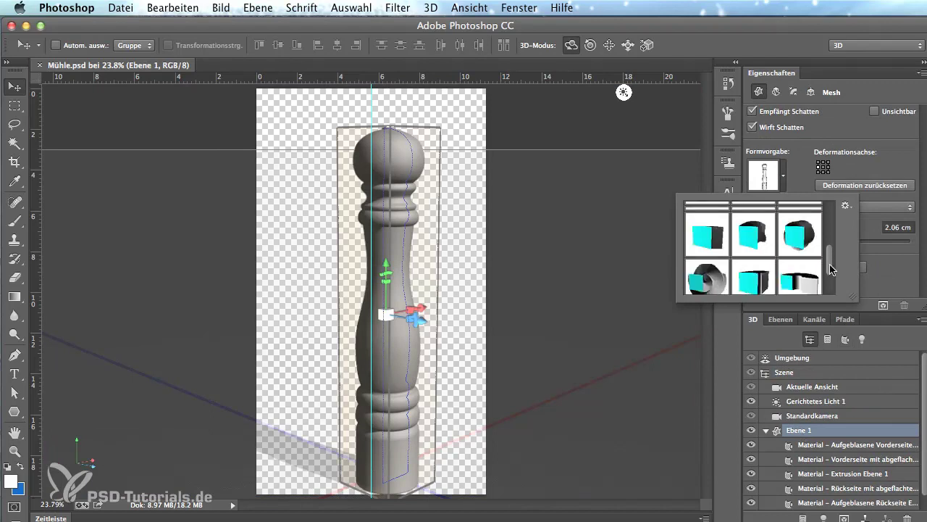
scroll(771, 255, "up", 5)
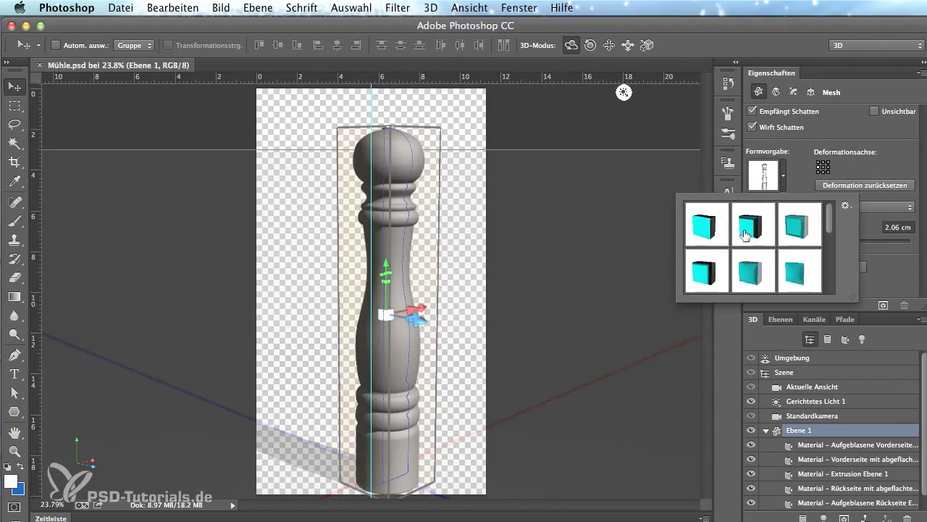
left_click(862, 252)
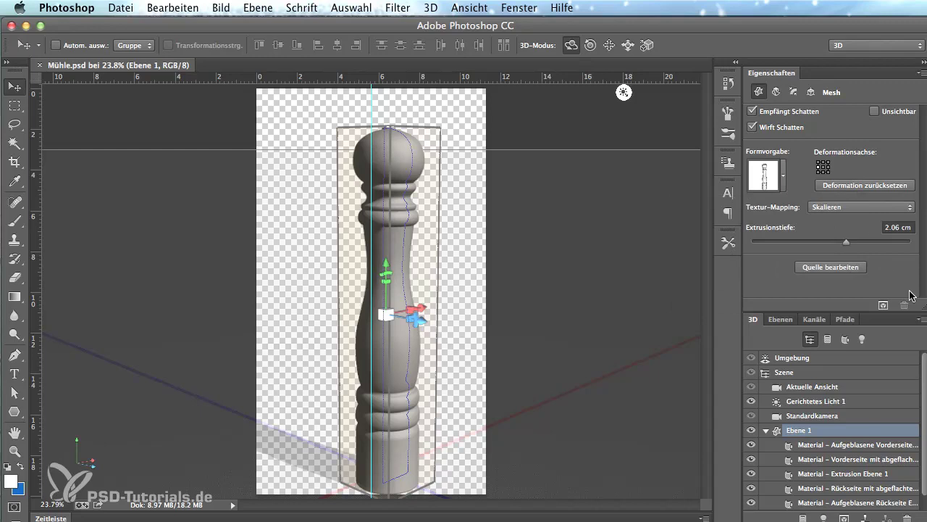
scroll(925, 453, "down", 1)
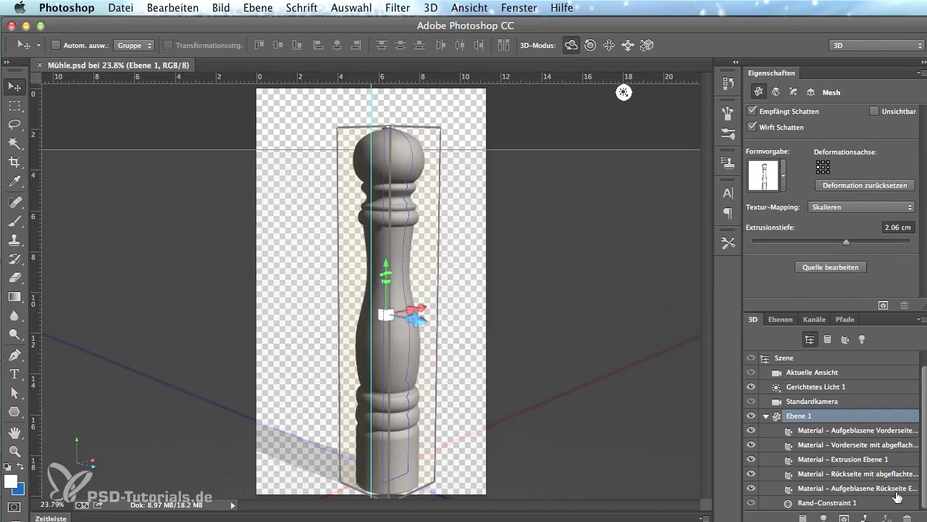
left_click(766, 455)
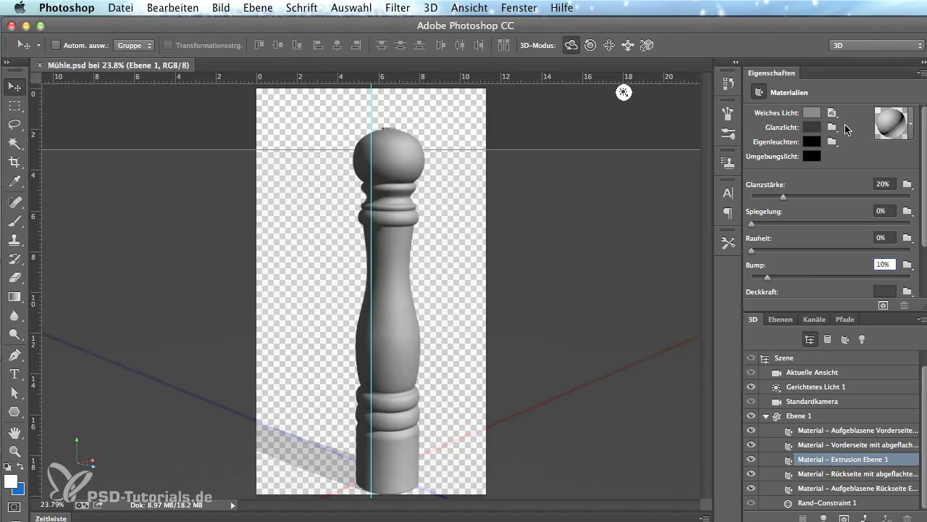
Set the mill's diffuse (Weiches Licht) colour to red.
left_click(835, 116)
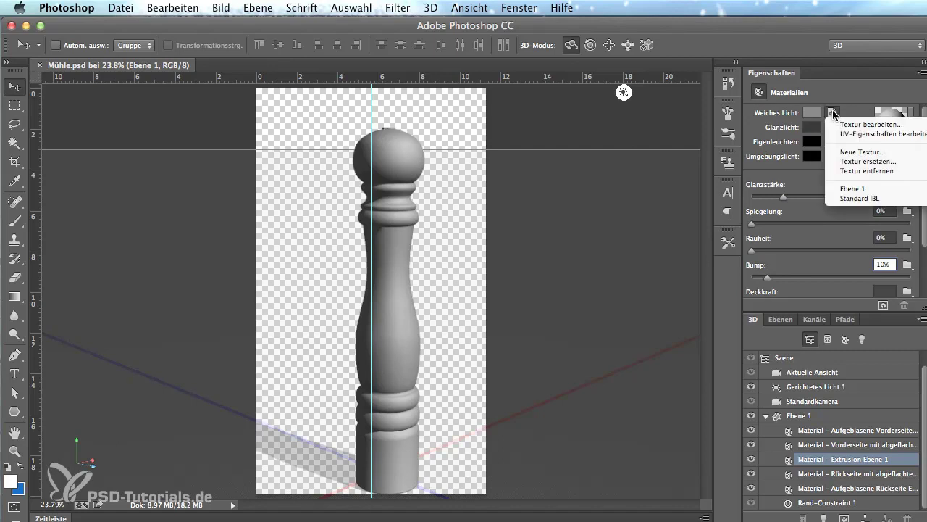
left_click(852, 111)
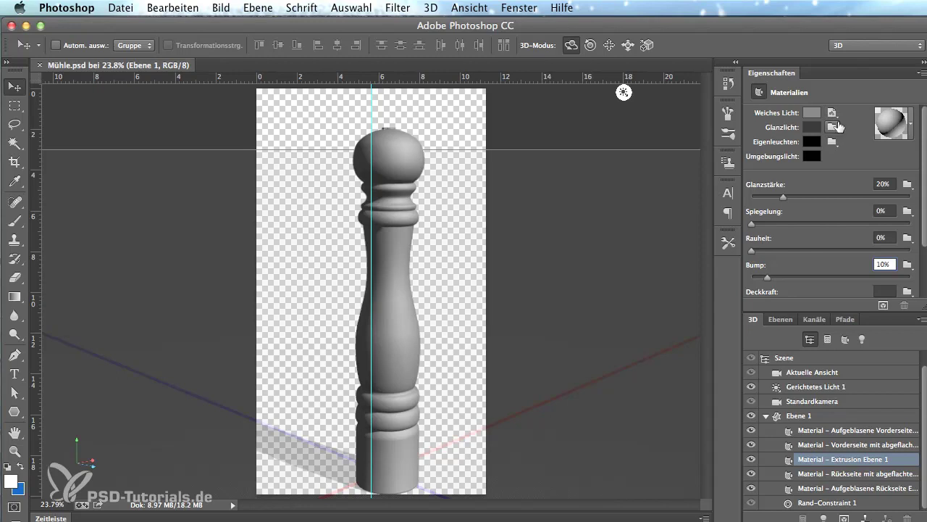
left_click(814, 114)
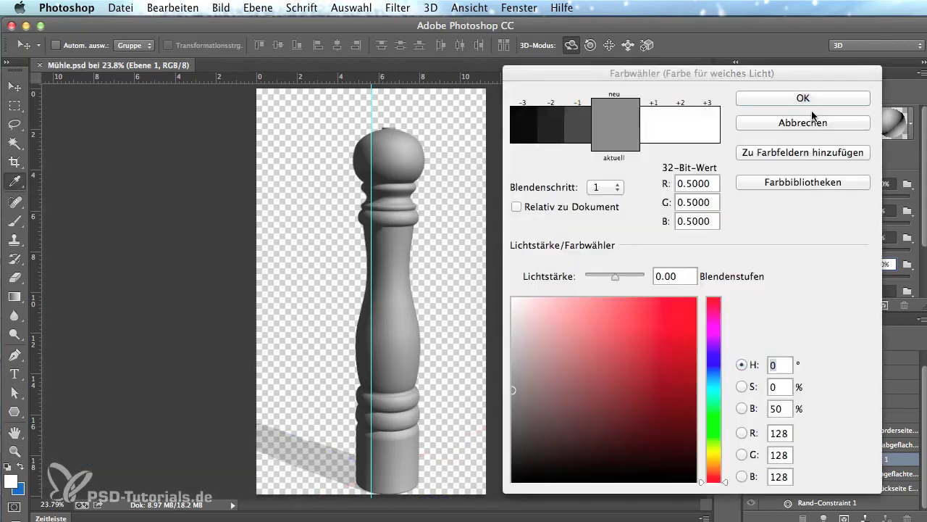
left_click(669, 320)
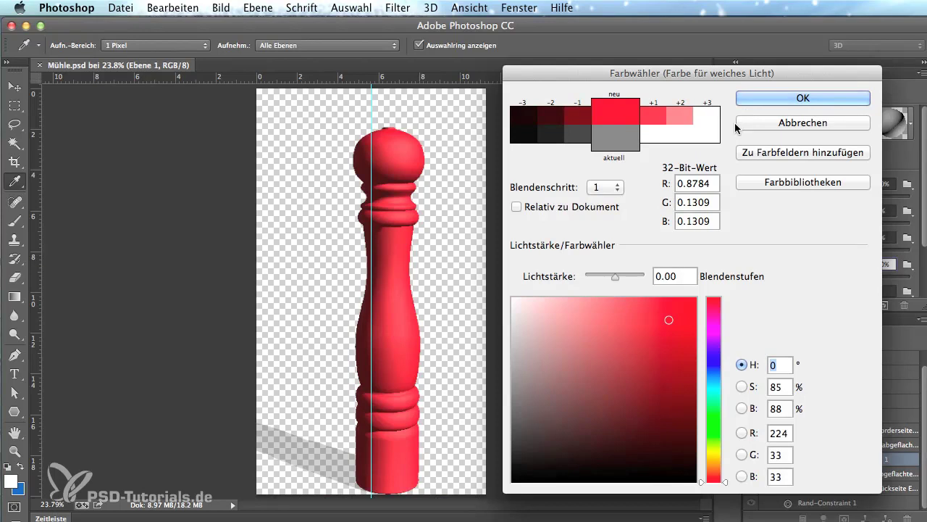
left_click(797, 98)
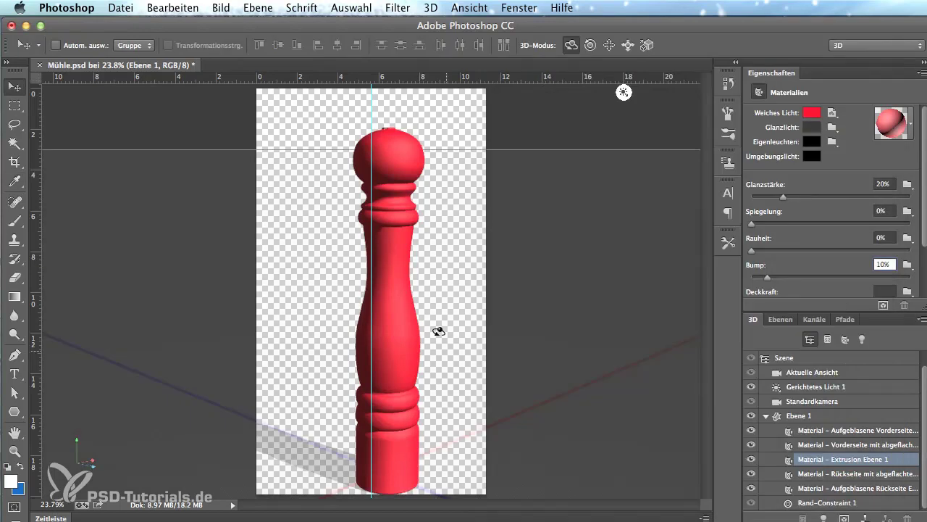
Replace the diffuse texture with the Holz.jpg wood image from workfiles.
left_click(833, 114)
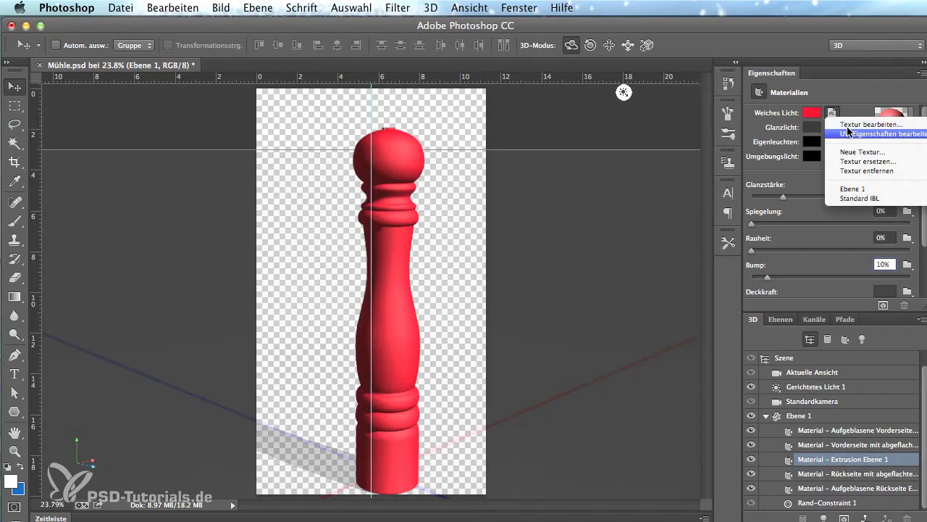
left_click(842, 165)
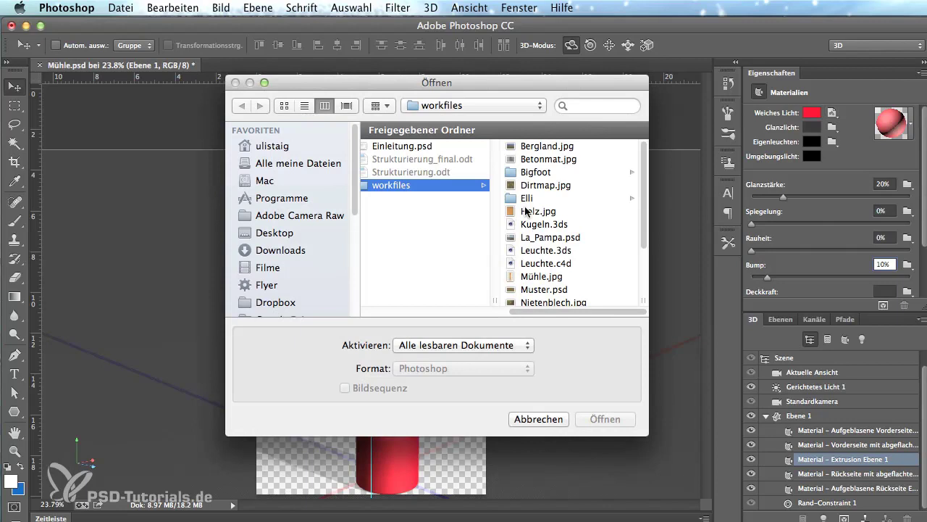
left_click(542, 212)
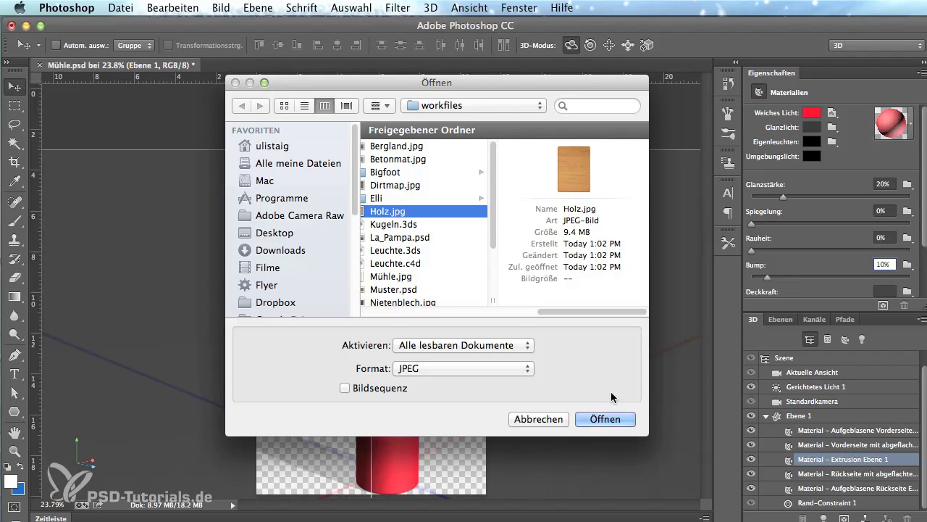
left_click(593, 422)
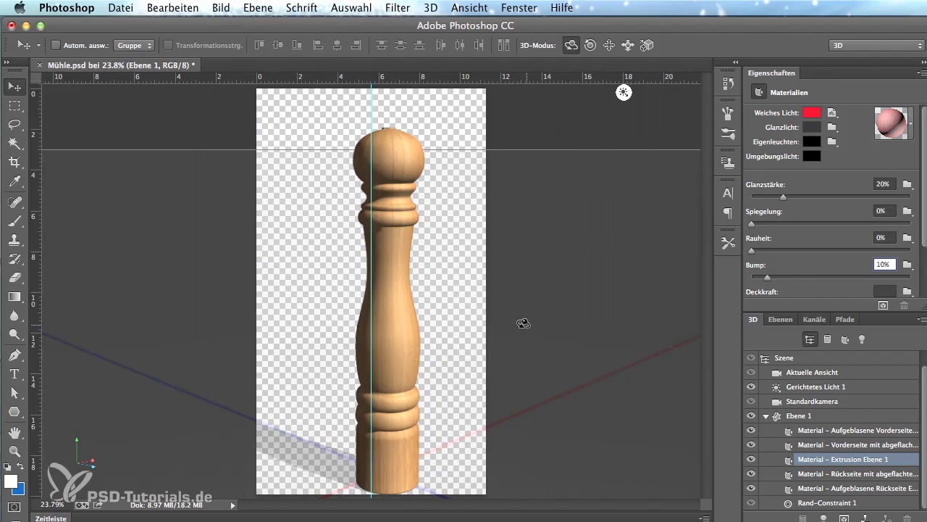
Orbit the current camera view to see the wooden mill from a lower angle.
left_click(493, 318)
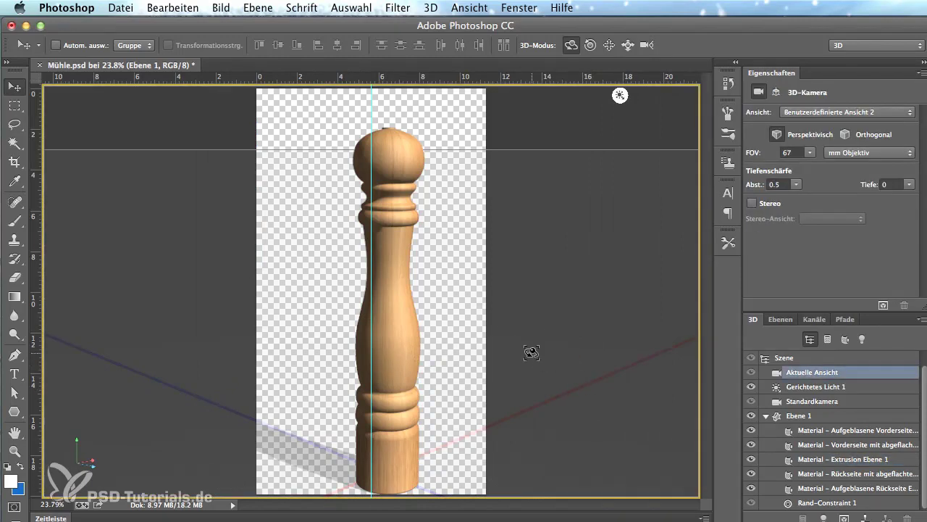
mouse_move(531, 353)
left_mouse_down()
mouse_move(449, 384)
mouse_move(360, 393)
mouse_move(403, 309)
mouse_move(321, 416)
left_mouse_up()
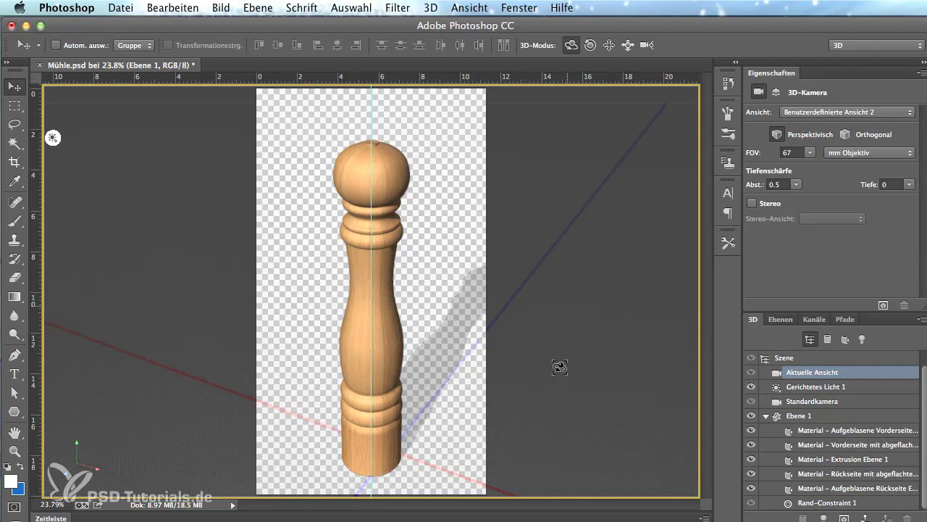
Open the extrusion material's wood texture for editing.
left_click(841, 444)
left_click(842, 459)
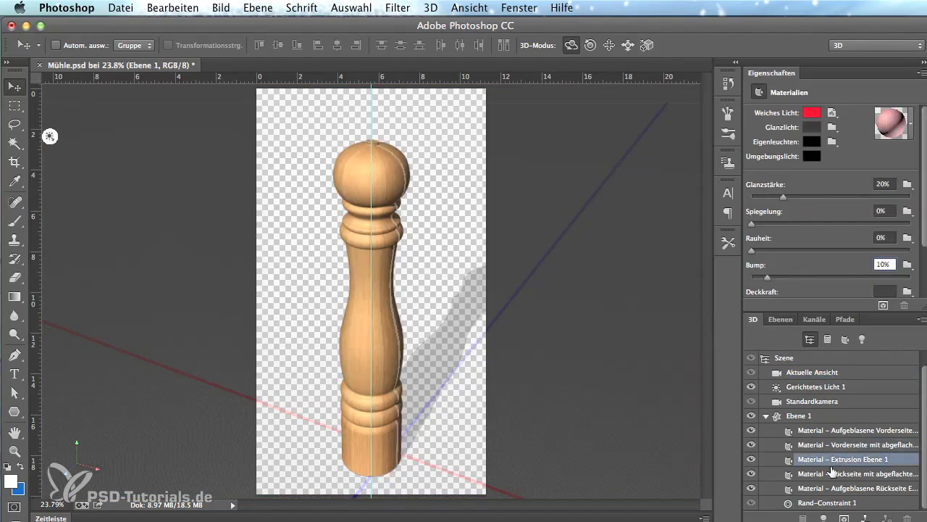
left_click(832, 113)
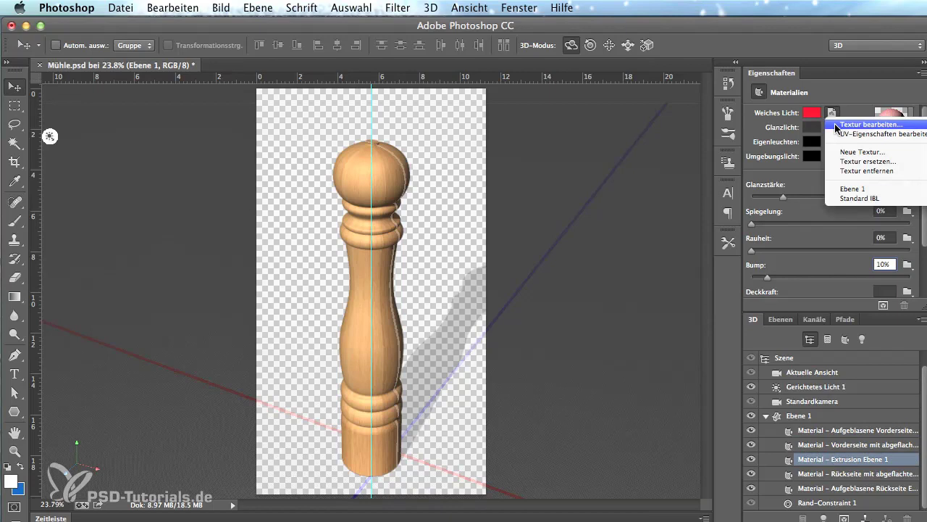
left_click(836, 125)
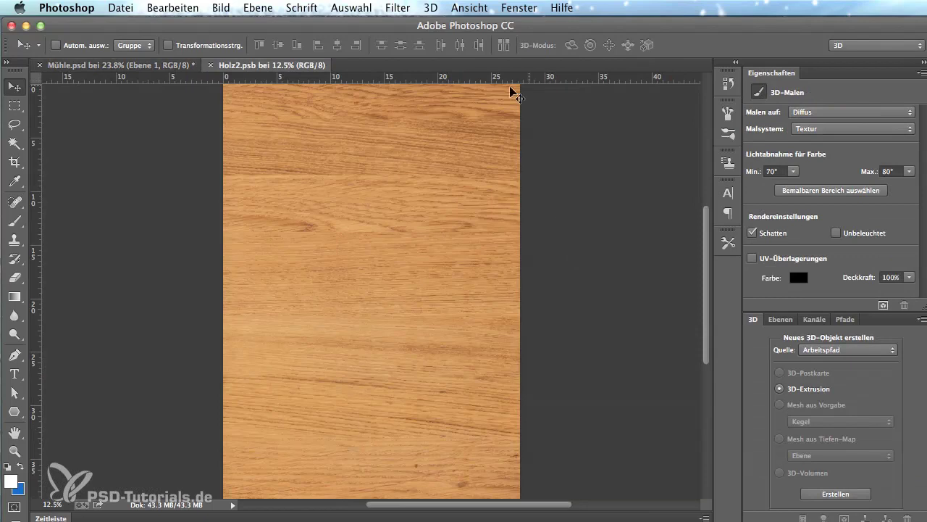
Select all, rotate the canvas 90°, then close and save Holz2.psb.
left_click(351, 8)
left_click(355, 25)
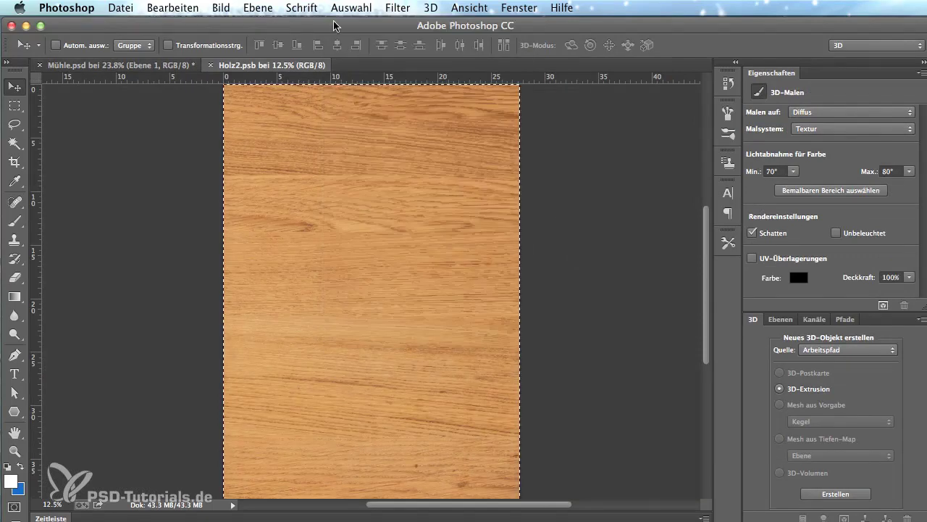
left_click(221, 8)
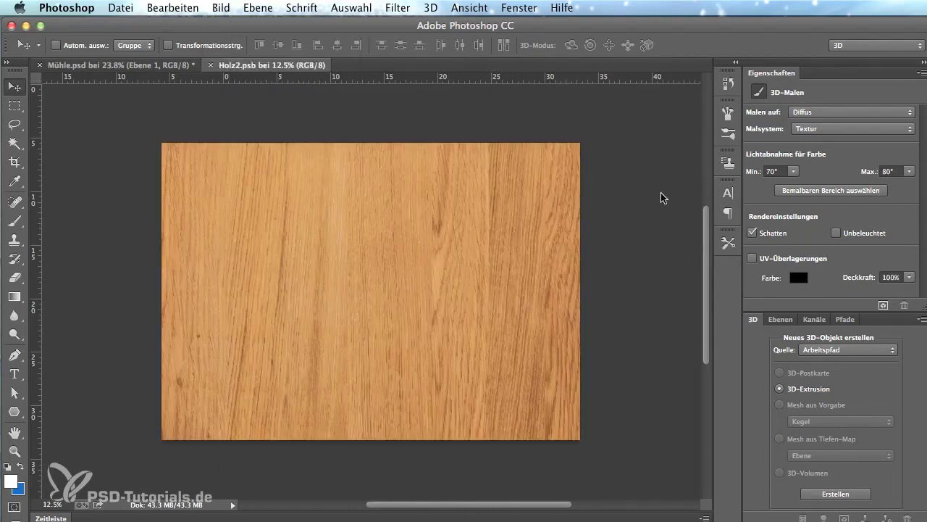
left_click(211, 64)
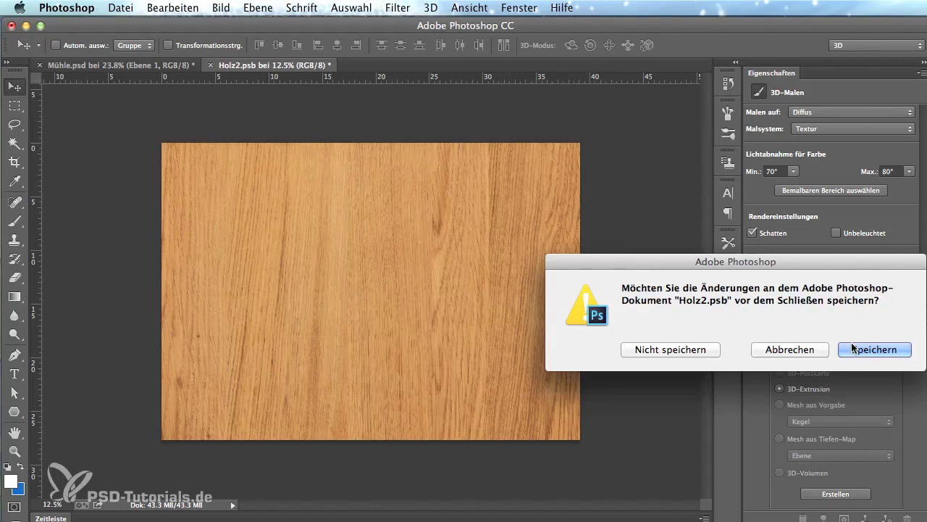
left_click(859, 348)
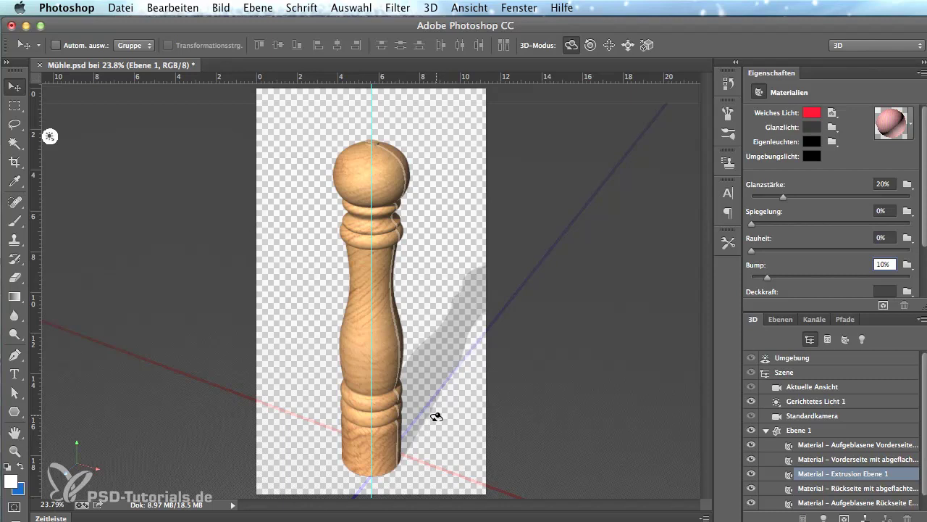
key("ctrl+z")
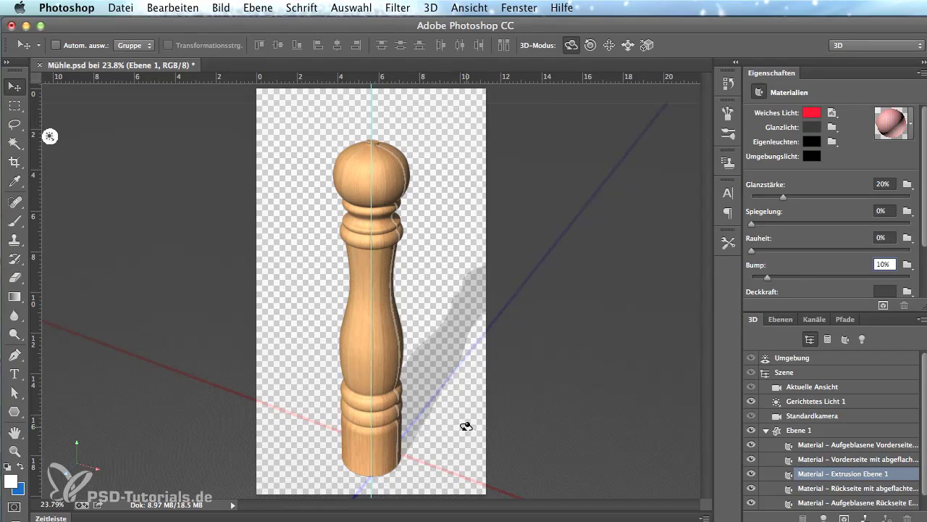
left_click(465, 427)
mouse_move(465, 427)
left_mouse_down()
mouse_move(349, 427)
mouse_move(345, 466)
left_mouse_up()
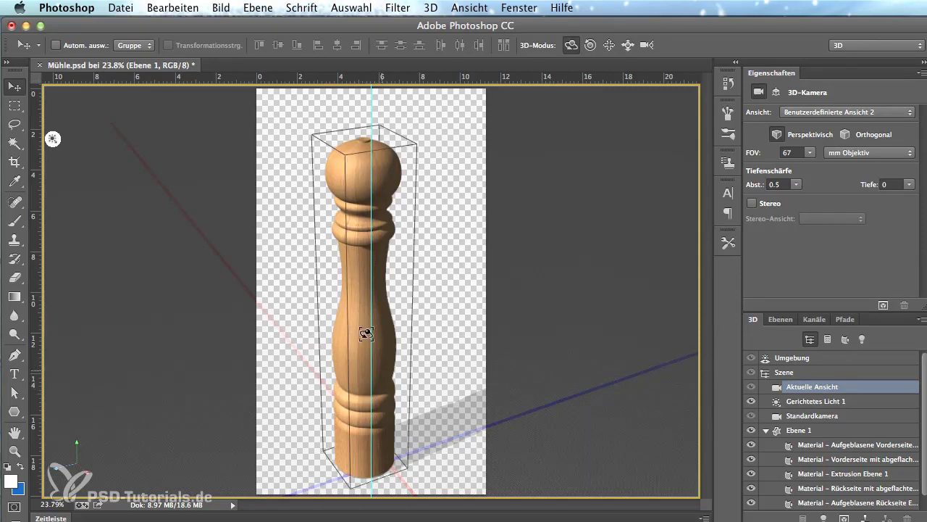
left_click_drag(538, 462, 918, 433)
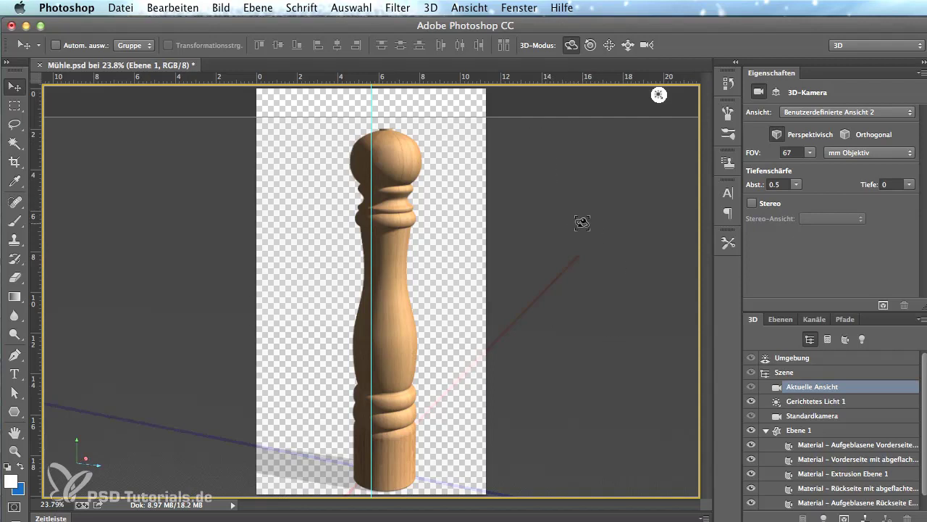
left_click(628, 45)
left_click_drag(576, 303, 586, 441)
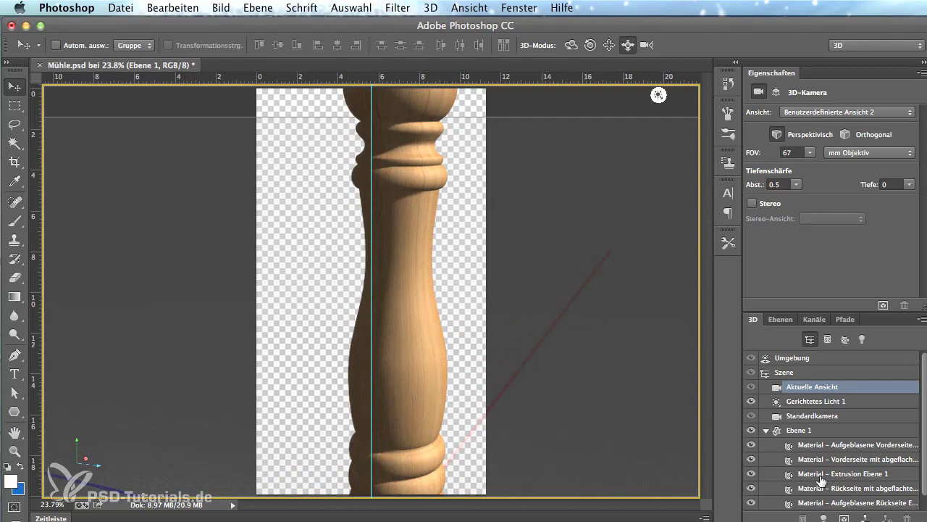
Load Holz.jpg as the bump texture on the Material – Extrusion Ebene 1 material.
left_click(854, 476)
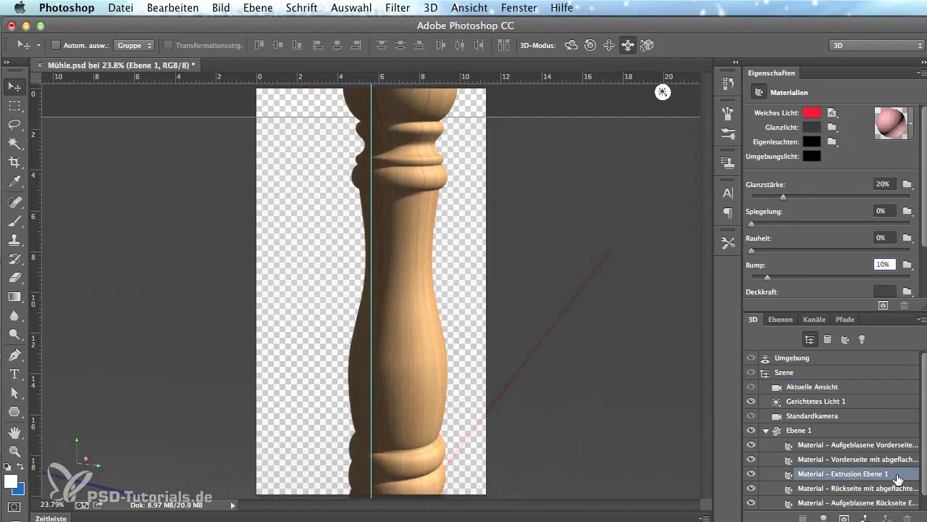
left_click(907, 265)
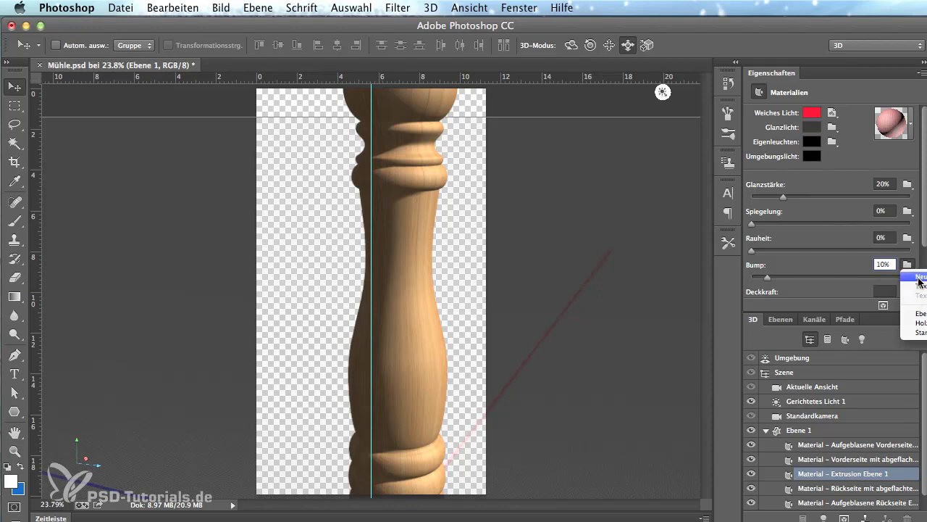
left_click(919, 279)
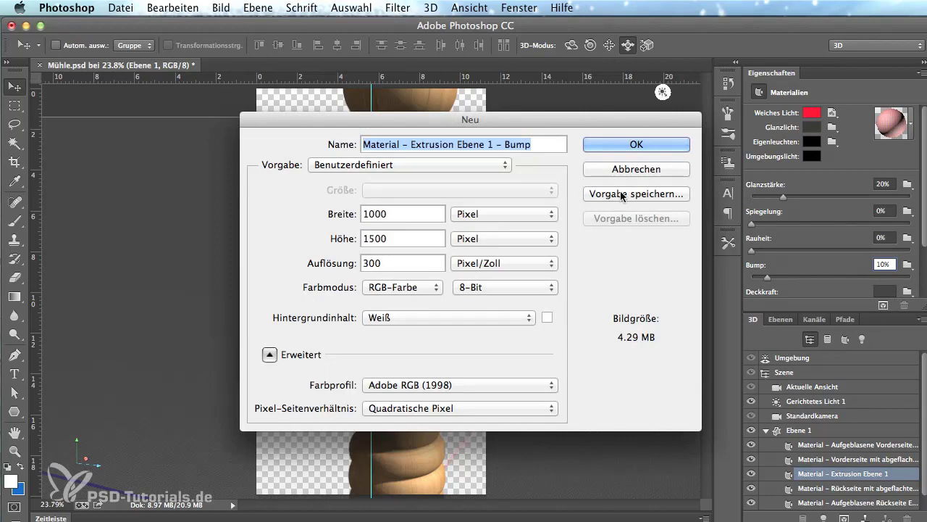
left_click(601, 172)
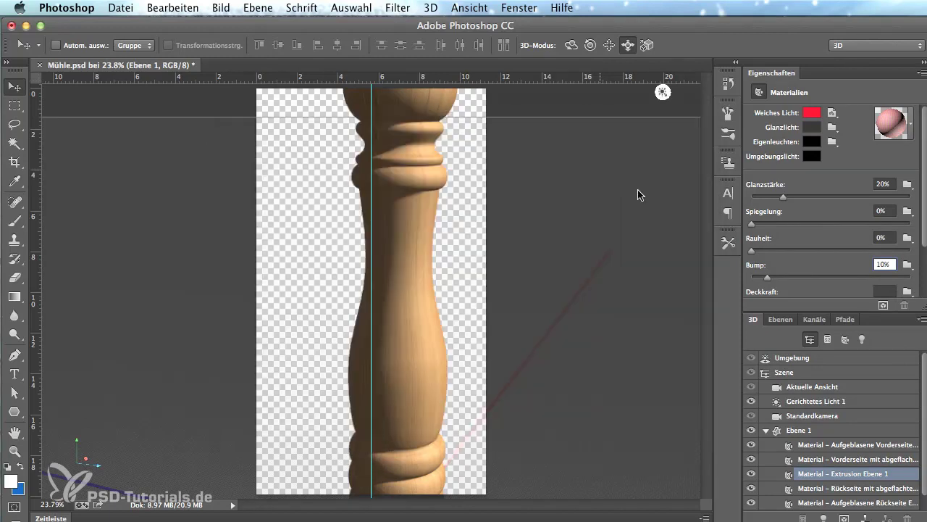
left_click(907, 265)
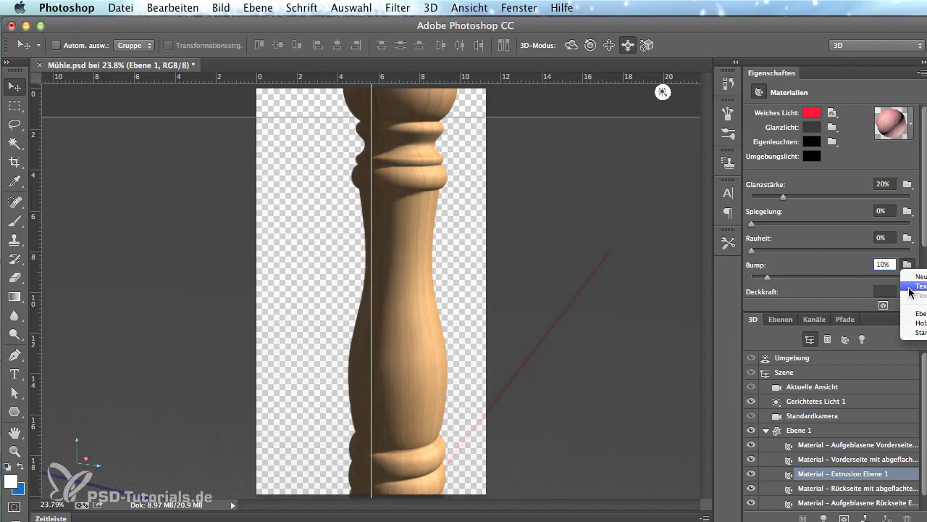
left_click(910, 287)
left_click(538, 212)
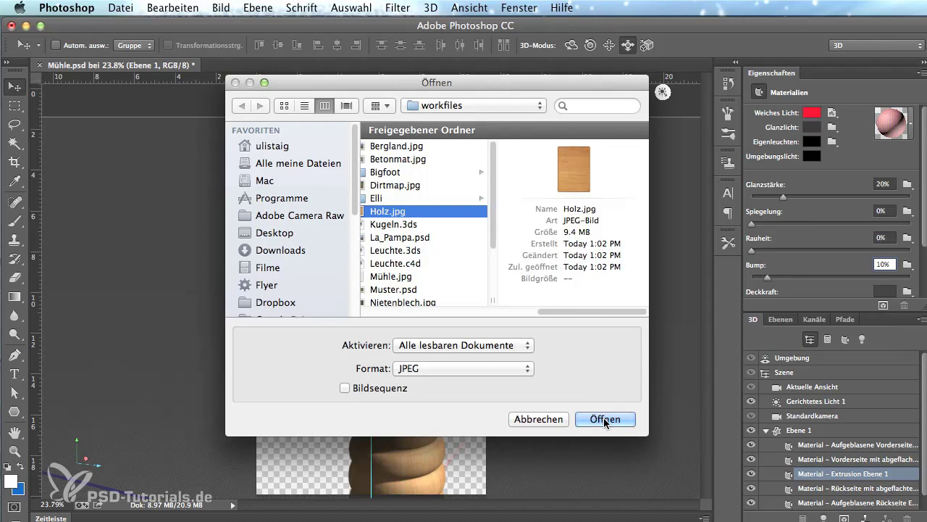
left_click(604, 422)
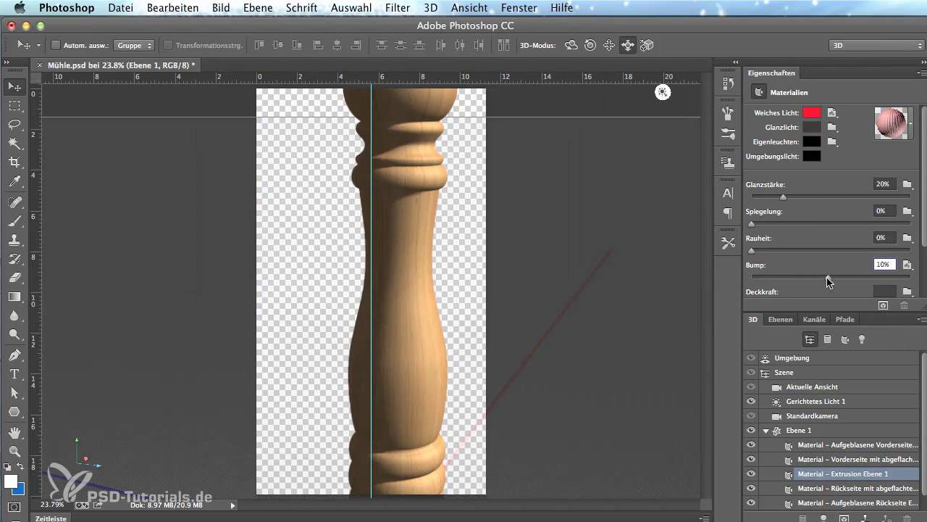
Raise the wood bump, pan to inspect the mill's top, then settle Bump at 37%.
left_click_drag(827, 277, 830, 277)
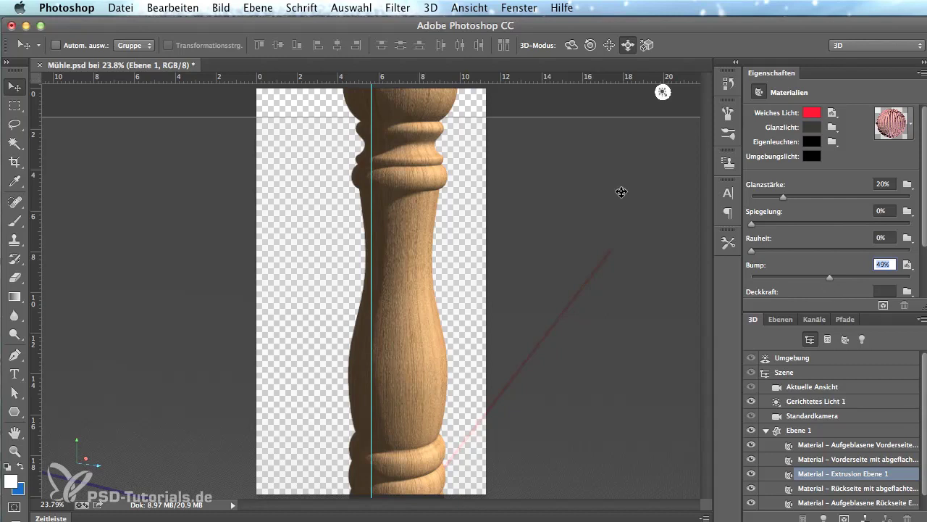
left_click(608, 45)
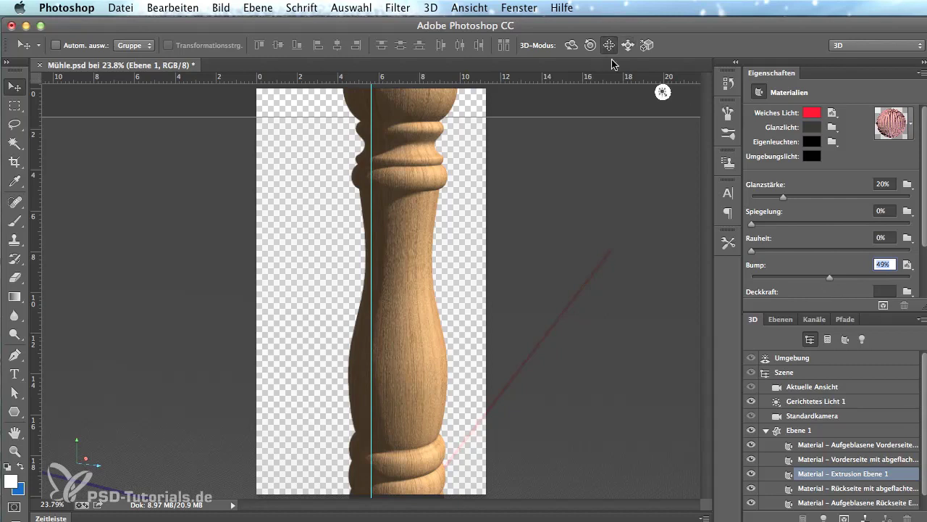
left_click(596, 198)
left_click_drag(589, 199, 590, 276)
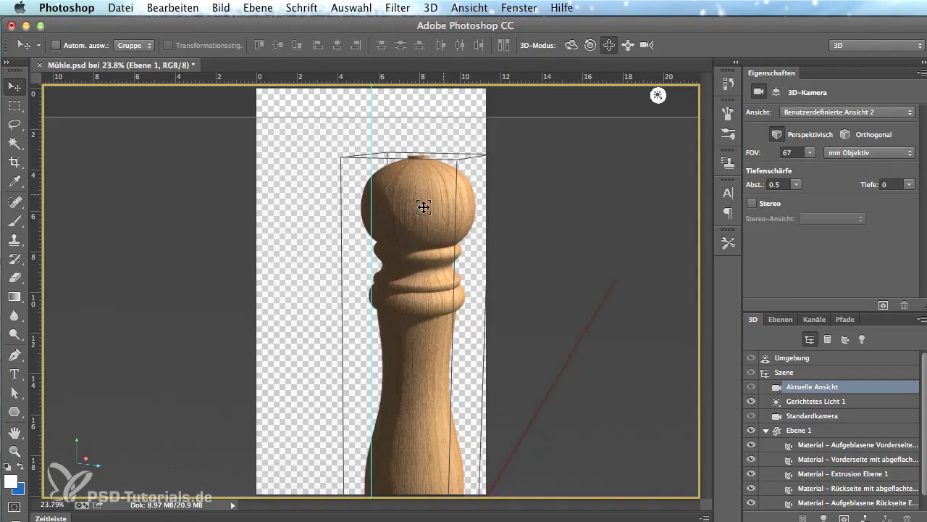
left_click(853, 475)
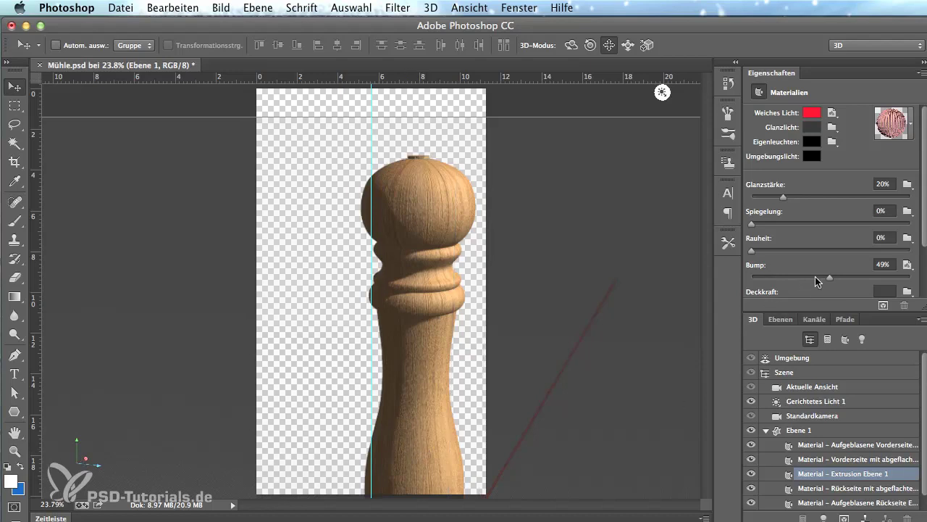
left_click_drag(816, 277, 810, 276)
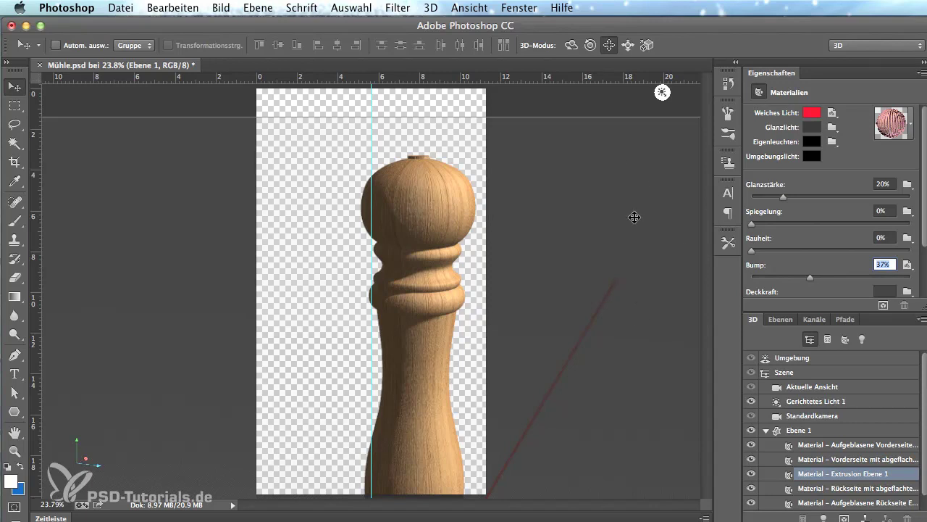
Slide the 3D camera back until the whole mill and its shadow are visible.
left_click(627, 46)
mouse_move(600, 247)
left_mouse_down()
mouse_move(580, 27)
mouse_move(576, 170)
left_mouse_up()
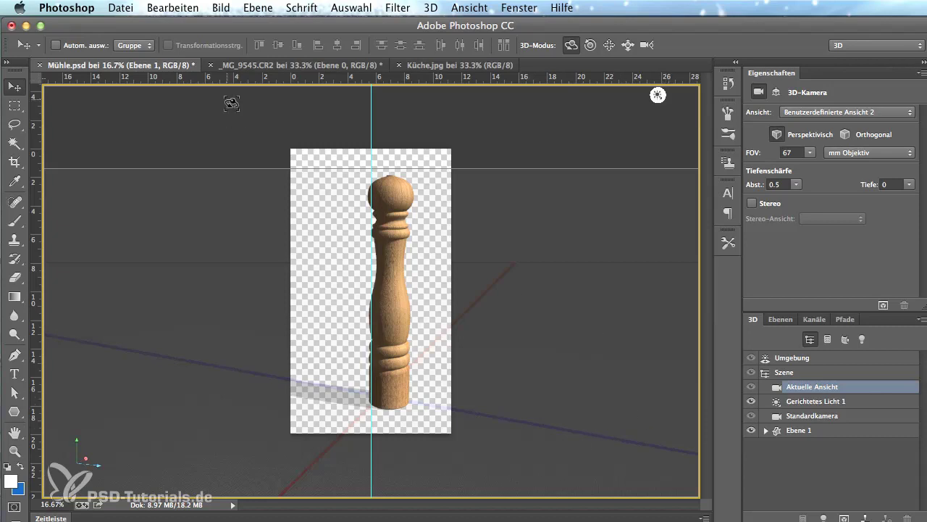
Open the kitchen photo Küche.jpg.
left_click(118, 9)
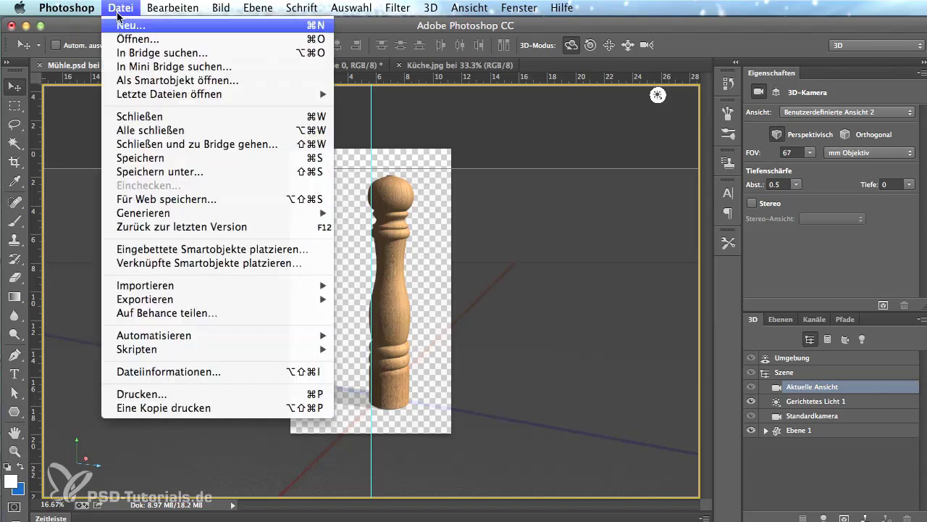
left_click(138, 39)
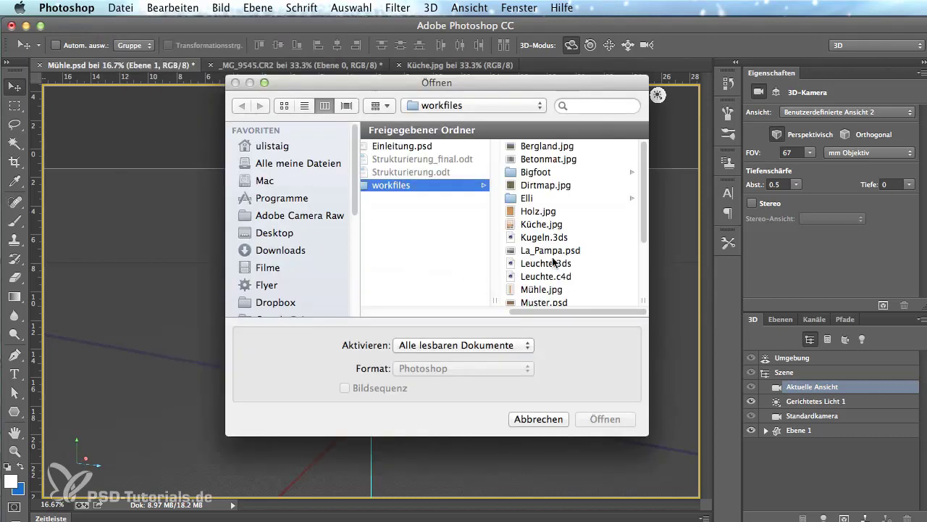
left_click(532, 227)
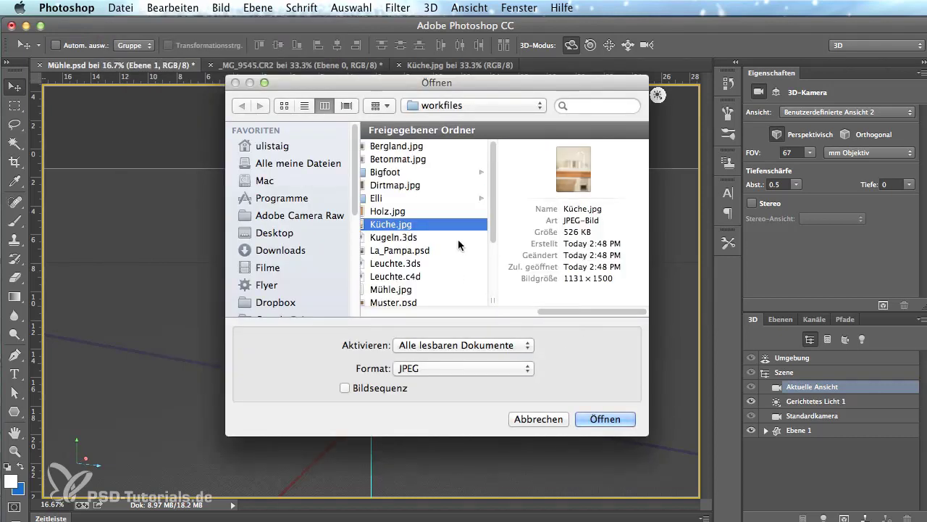
left_click(595, 426)
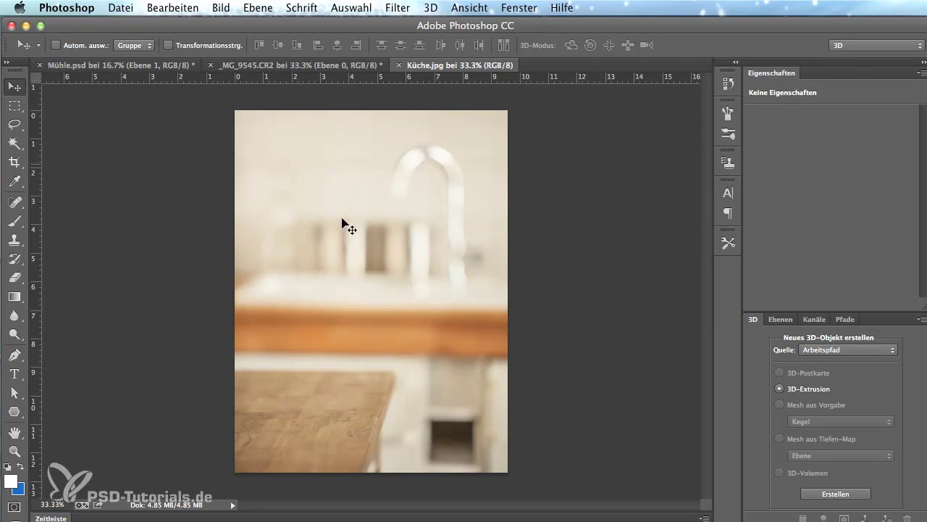
Drag the kitchen photo onto the Mühle.psd document tab.
left_click(118, 65)
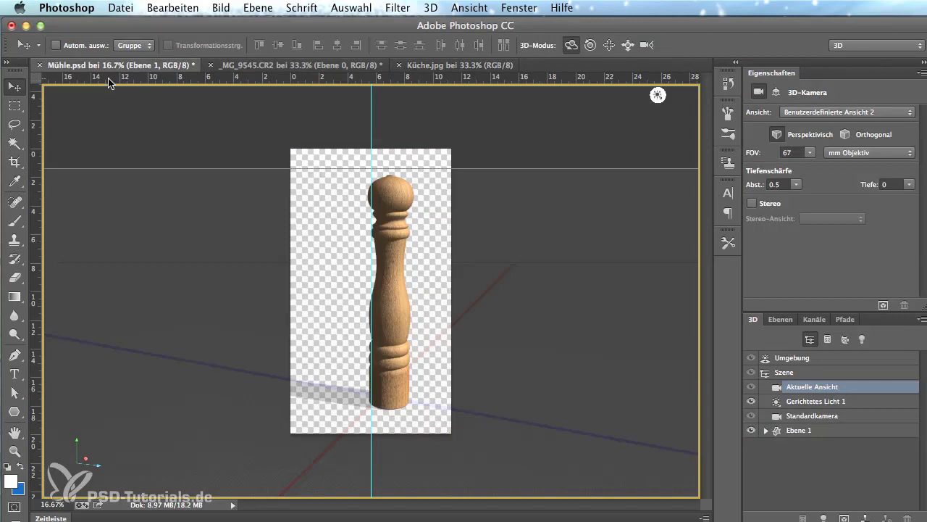
left_click(471, 67)
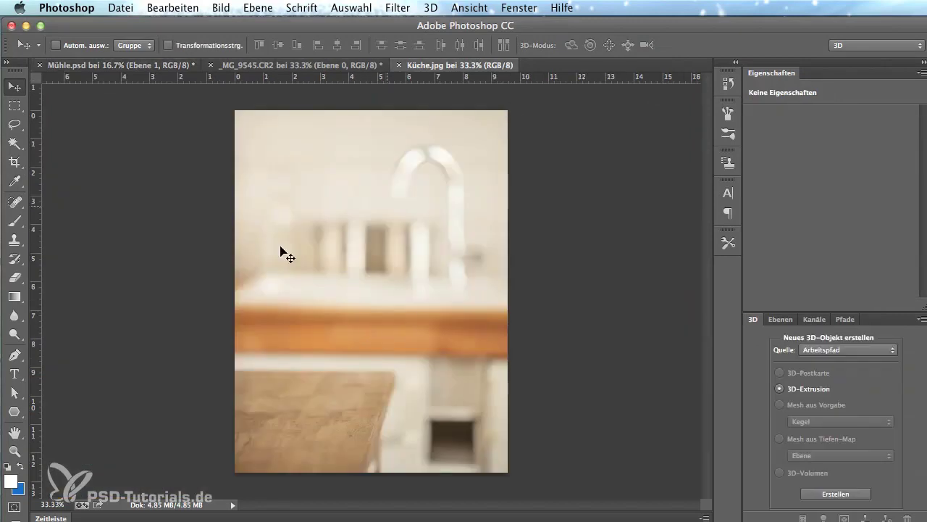
mouse_move(362, 328)
left_mouse_down()
mouse_move(193, 138)
mouse_move(149, 67)
left_mouse_up()
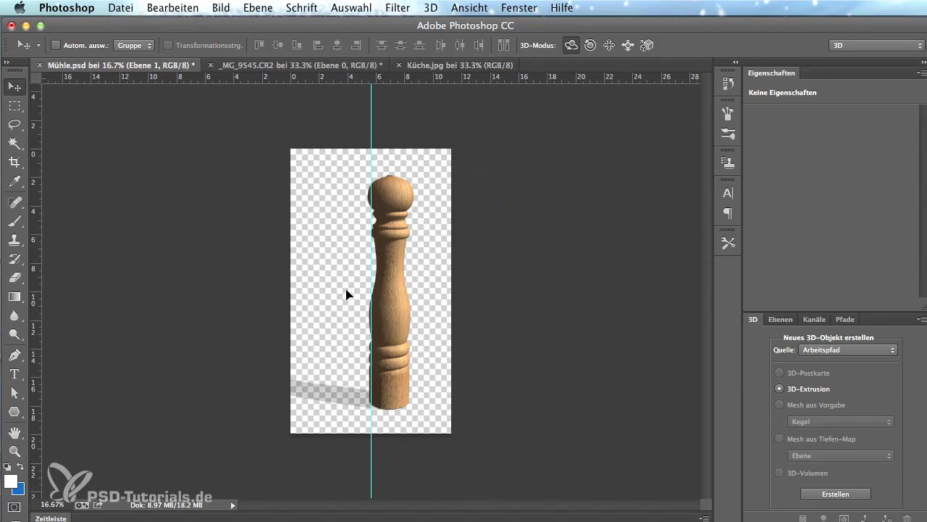
Drop the kitchen photo into Mühle.psd as layer Ebene 2, nudged slightly right.
left_click_drag(346, 293, 352, 297)
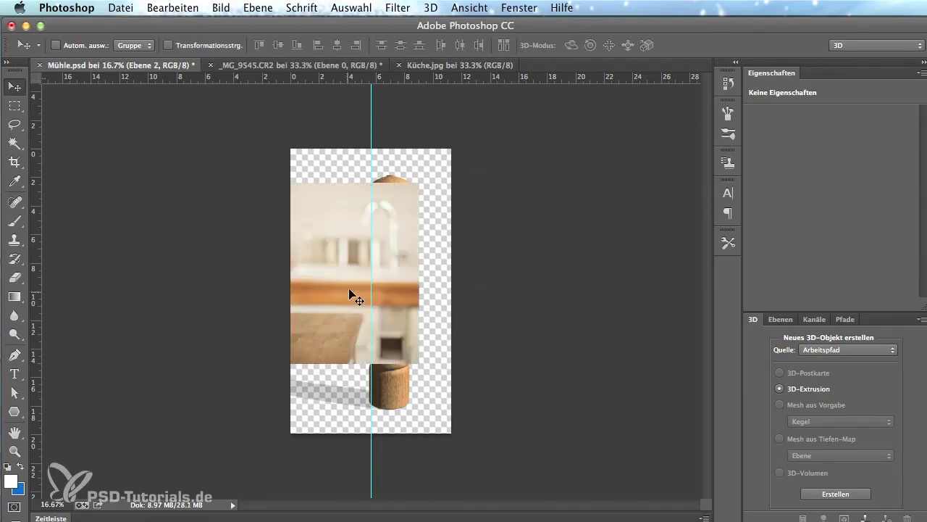
left_click_drag(332, 297, 345, 299)
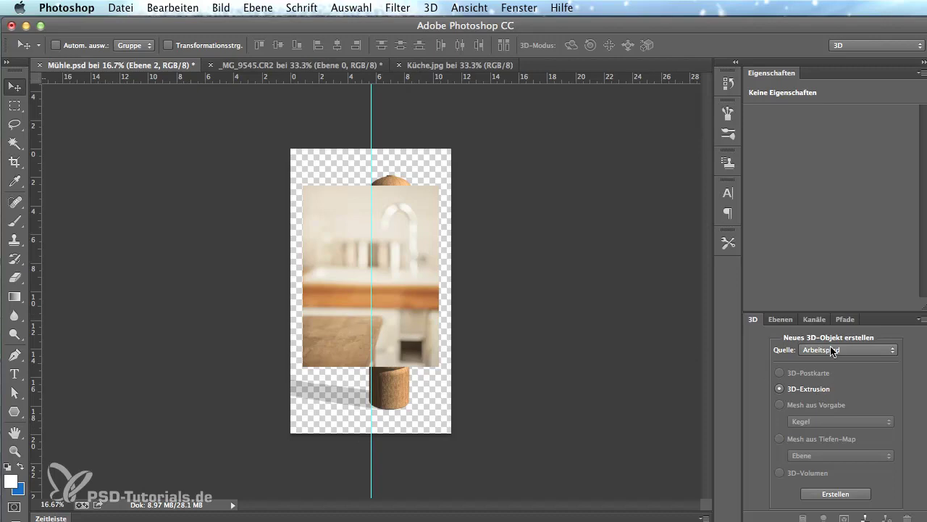
left_click(781, 319)
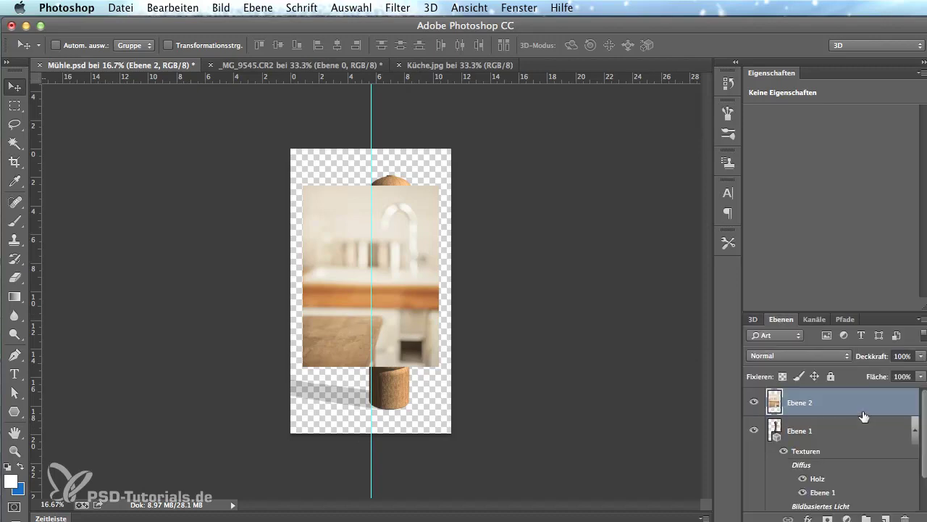
Rename layer Ebene 1 to 'Mühle' and move it above the kitchen layer Ebene 2.
left_click(800, 433)
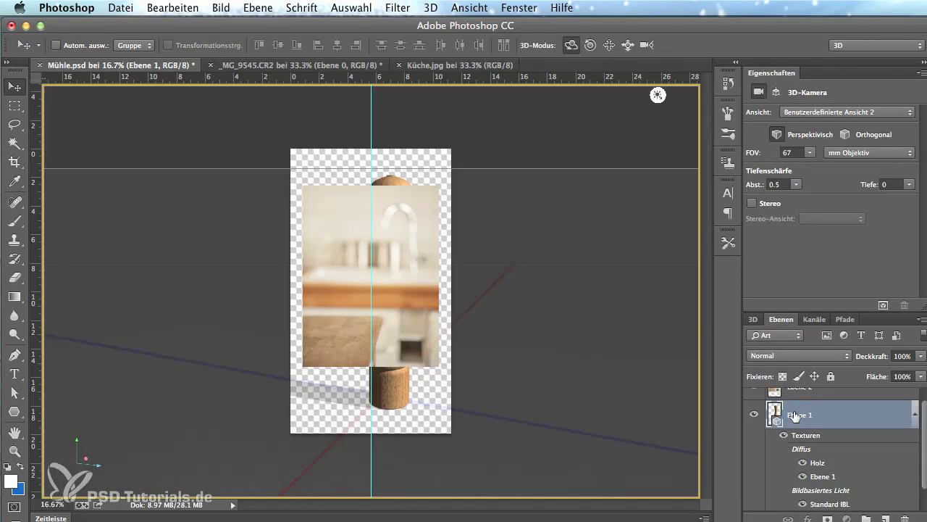
double_click(796, 415)
type("Mühle")
key("Return")
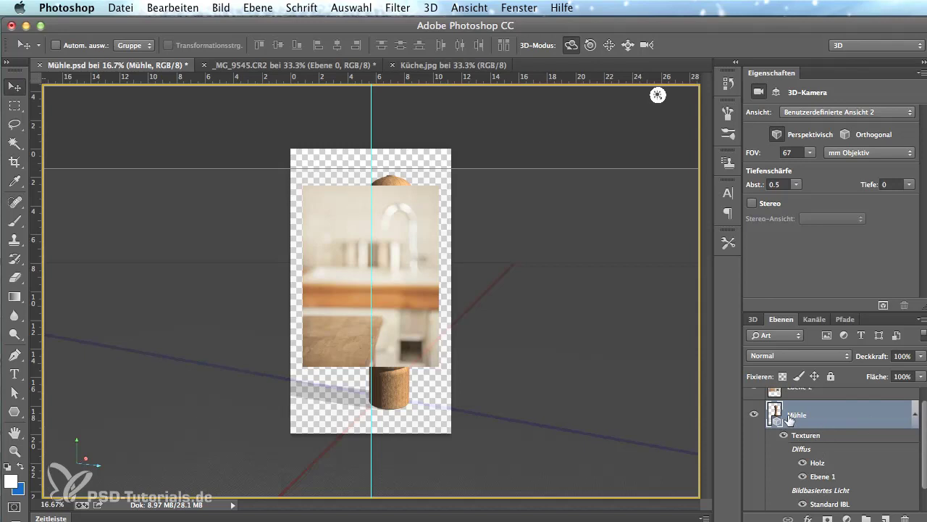
left_click_drag(922, 459, 924, 447)
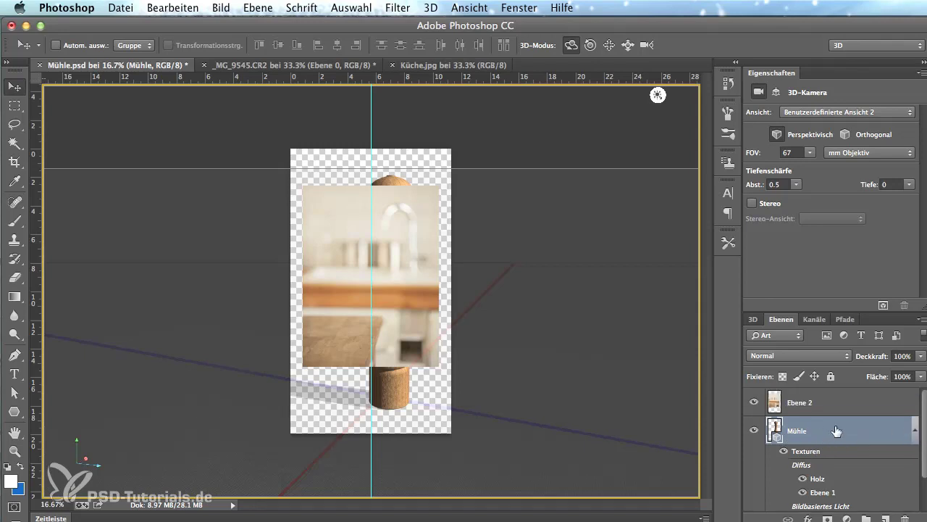
left_click_drag(836, 430, 832, 391)
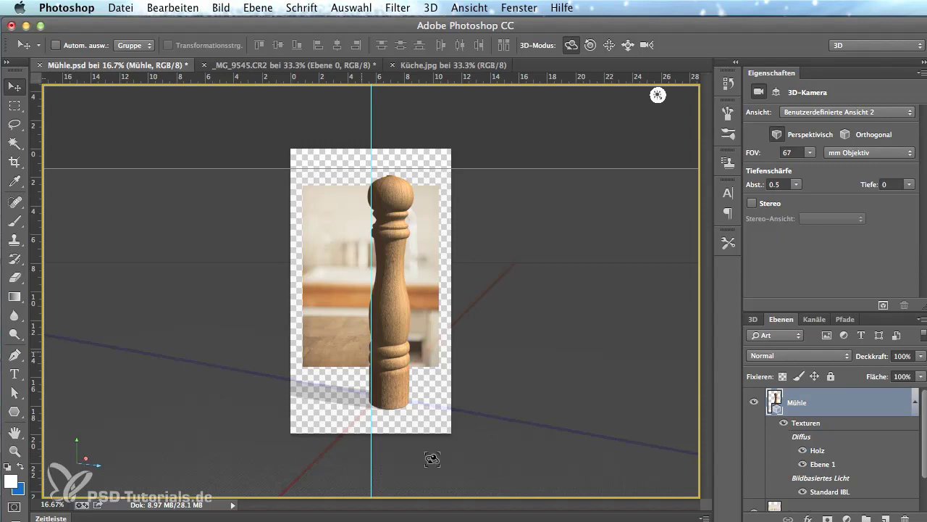
Slide the mill back to shrink it, orbit to match the table, then zoom to 25%.
key("ctrl+plus")
key("ctrl+plus")
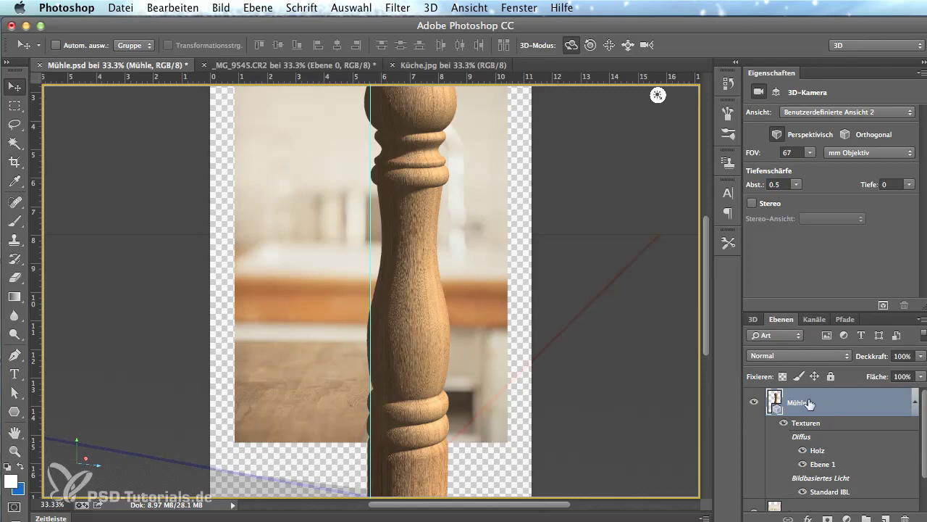
left_click(628, 46)
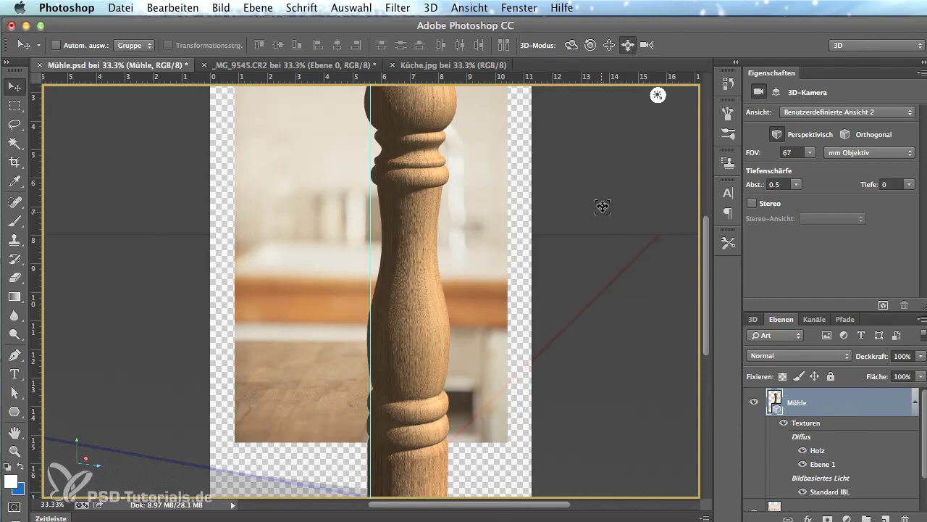
mouse_move(602, 207)
left_mouse_down()
mouse_move(594, 379)
mouse_move(613, 164)
mouse_move(647, 395)
left_mouse_up()
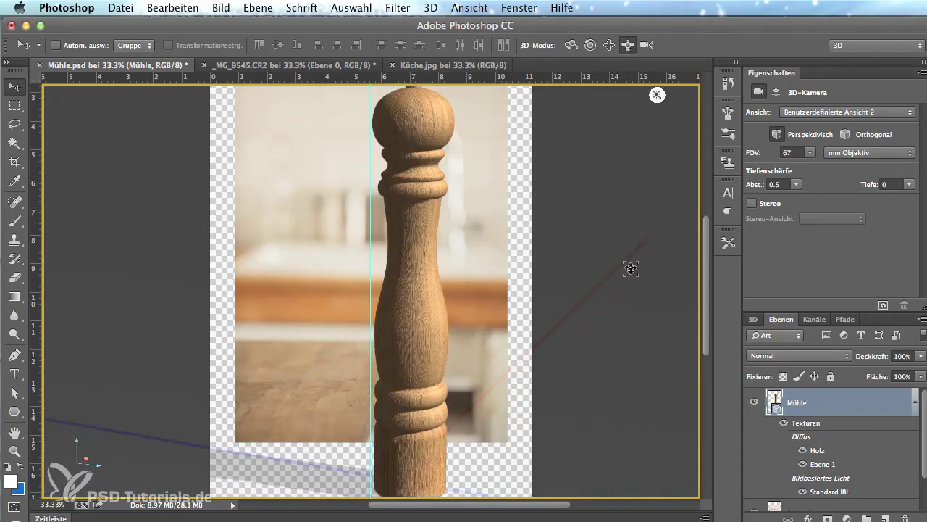
mouse_move(631, 265)
left_mouse_down()
mouse_move(656, 404)
mouse_move(689, 404)
mouse_move(616, 393)
mouse_move(590, 144)
mouse_move(607, 346)
mouse_move(596, 296)
mouse_move(524, 244)
mouse_move(518, 172)
mouse_move(485, 174)
mouse_move(583, 189)
mouse_move(607, 331)
left_mouse_up()
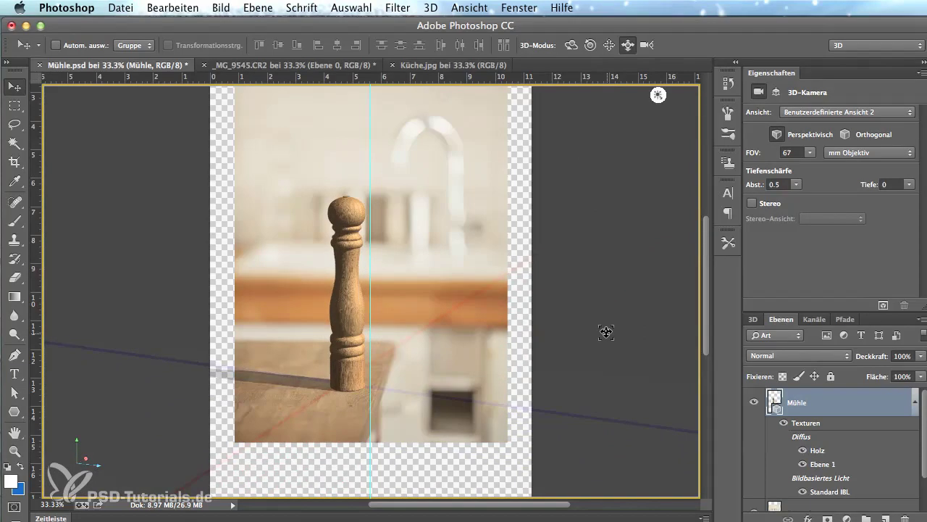
left_click(571, 45)
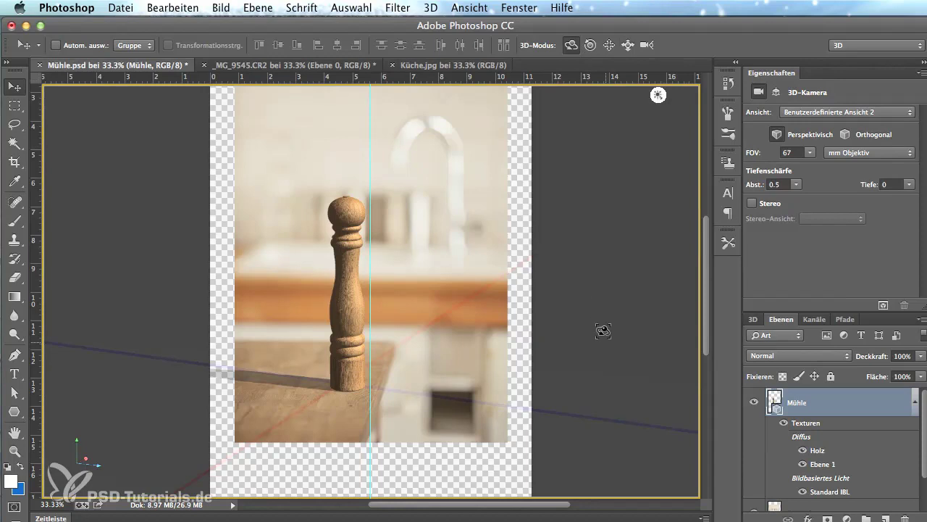
mouse_move(606, 357)
left_mouse_down()
mouse_move(603, 408)
mouse_move(601, 331)
mouse_move(614, 285)
mouse_move(602, 336)
mouse_move(614, 354)
left_mouse_up()
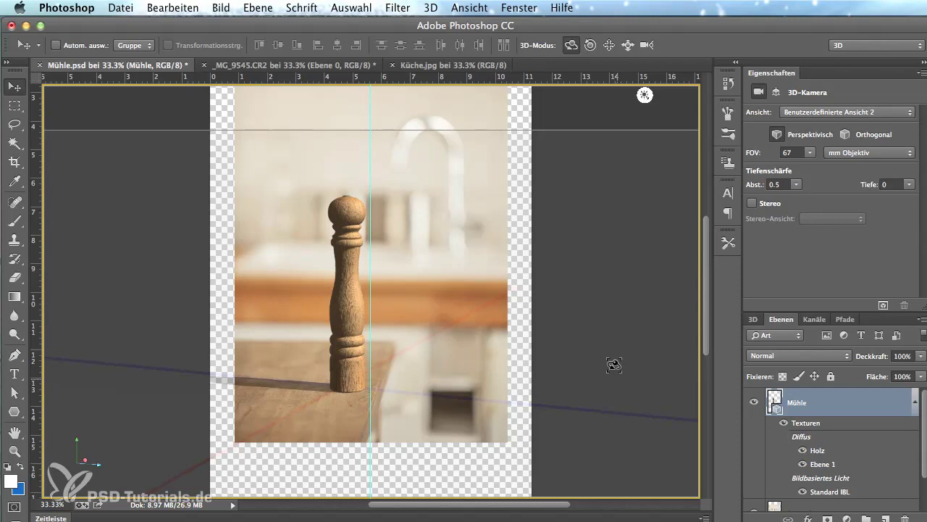
key("ctrl+minus")
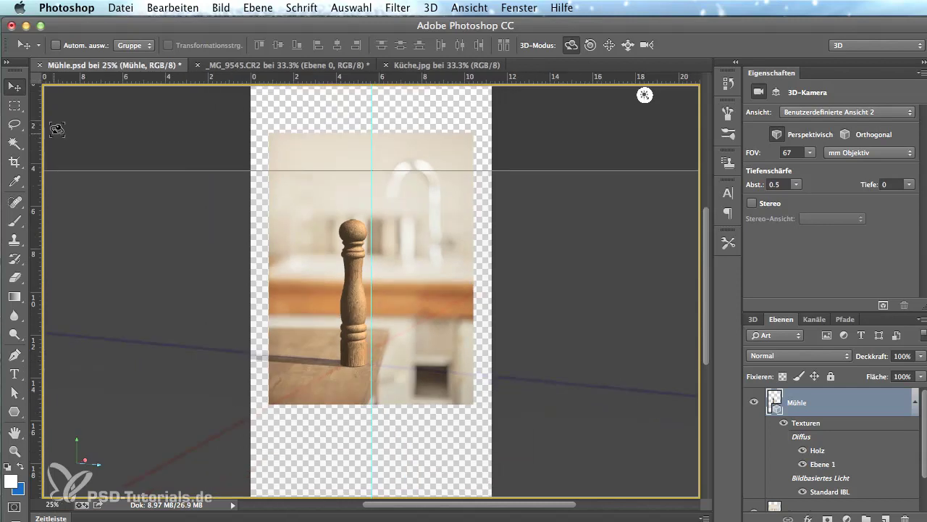
Crop Mühle.psd to the kitchen photo's corners, trimming away the transparent margins.
left_click(14, 162)
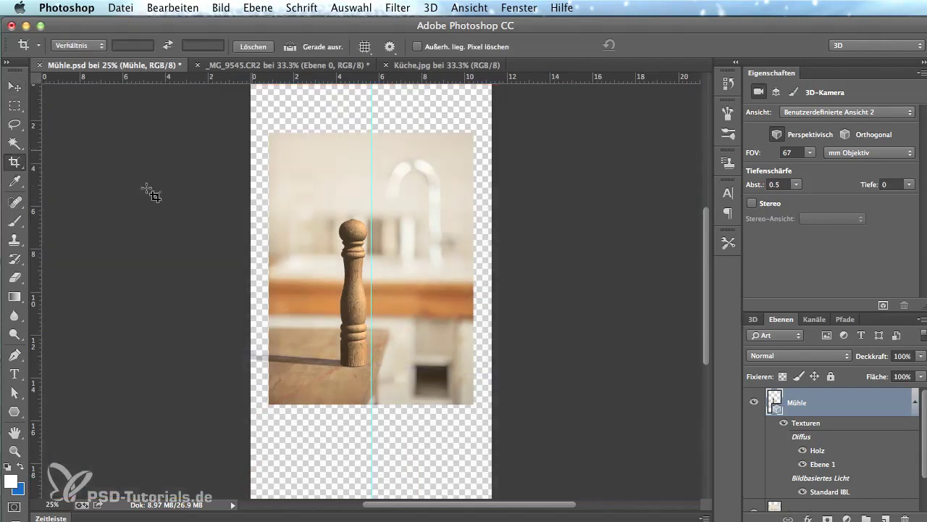
left_click(268, 133)
left_click_drag(268, 133, 449, 367)
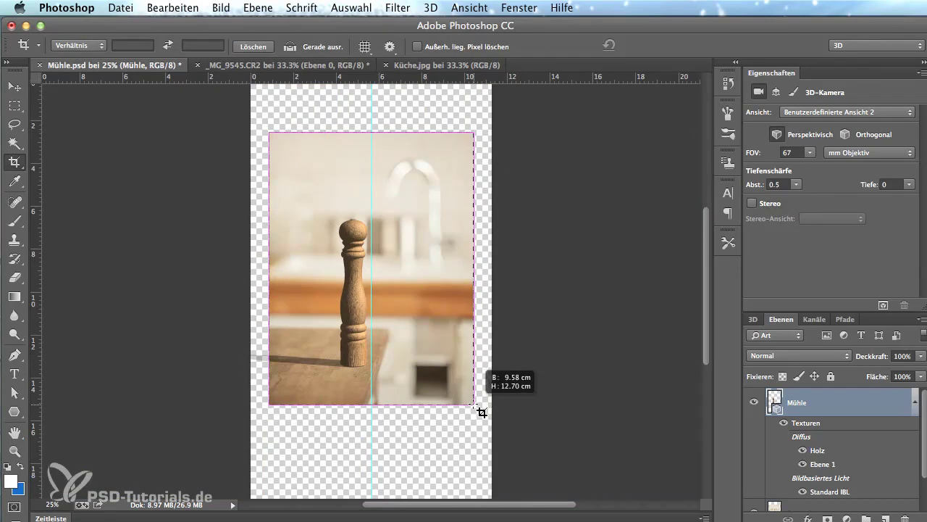
left_click_drag(449, 368, 473, 404)
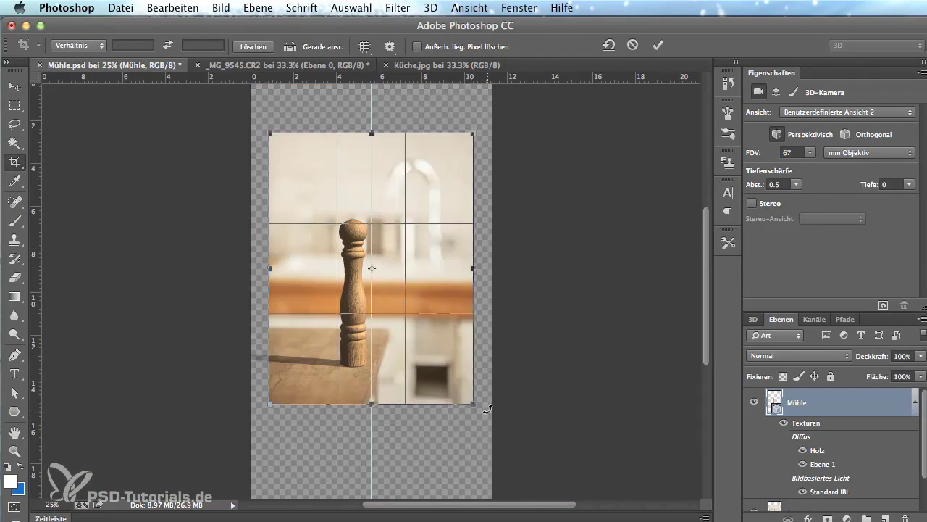
key("Return")
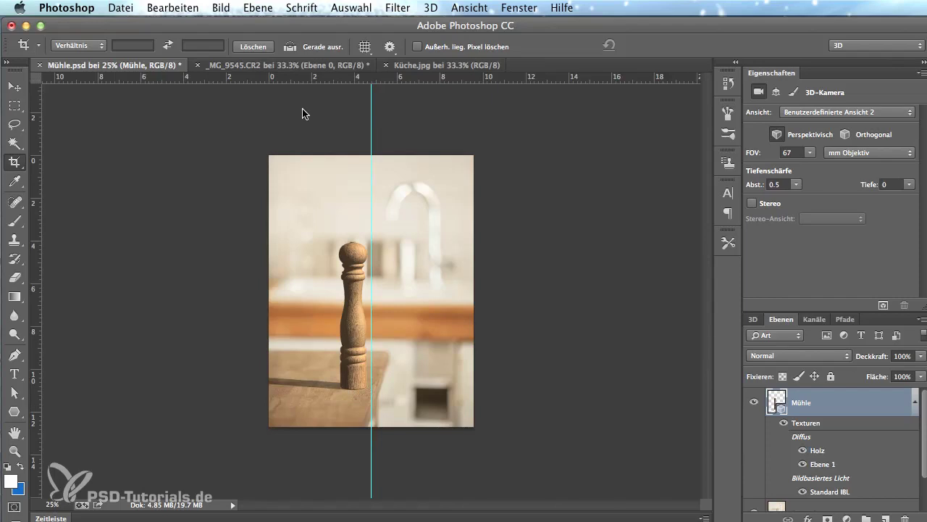
left_click(461, 5)
mouse_move(483, 244)
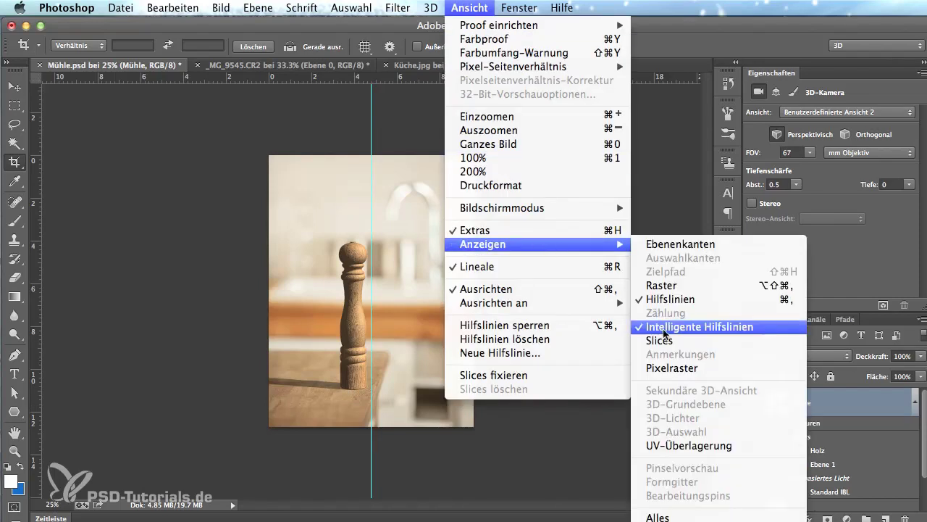
left_click(194, 326)
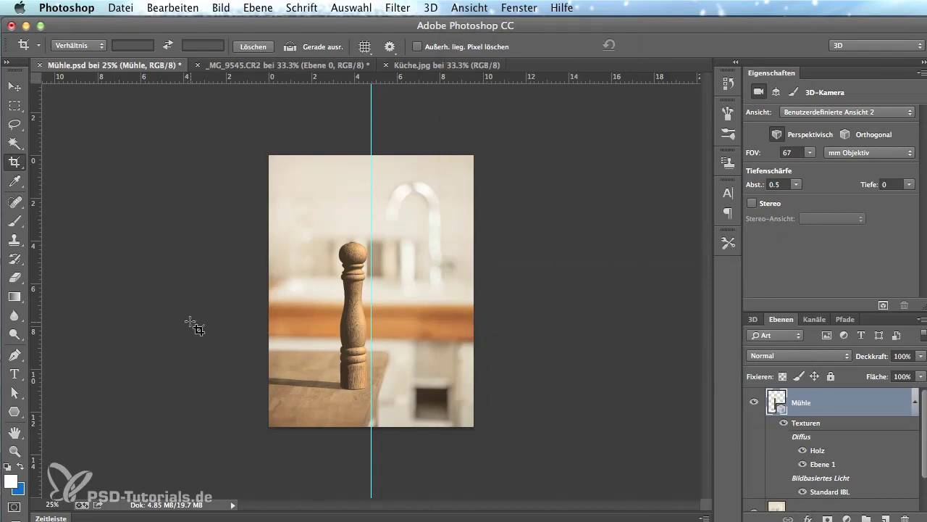
key("ctrl+plus")
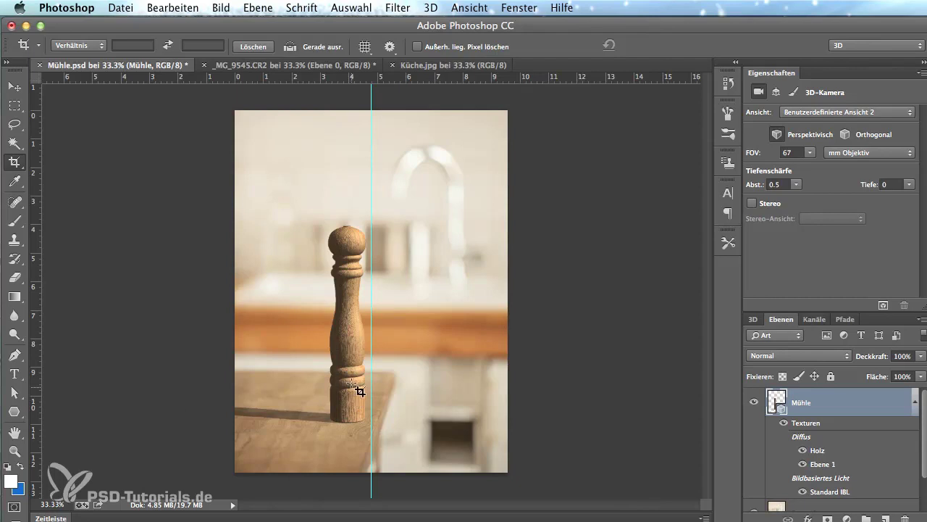
right_click(832, 403)
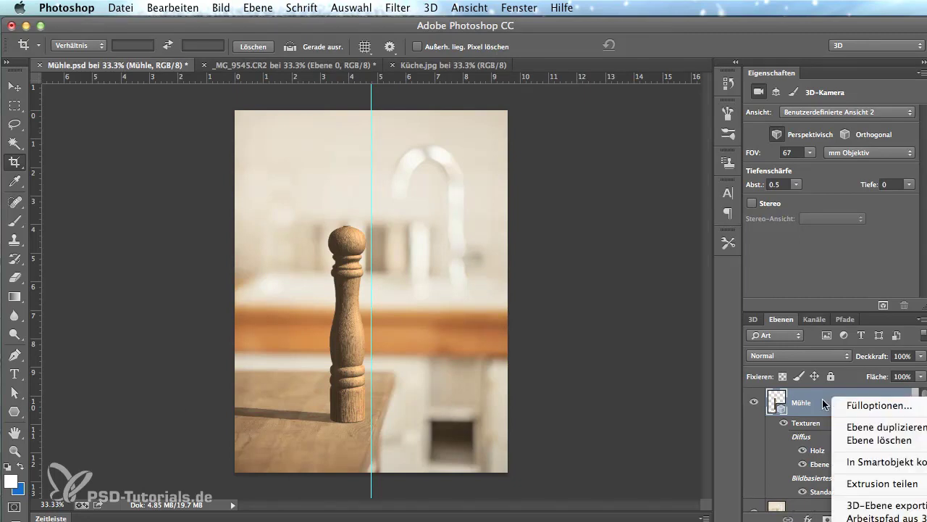
Dismiss the layer options and bring up the 3D scene tree.
left_click(825, 403)
right_click(825, 404)
left_click(811, 403)
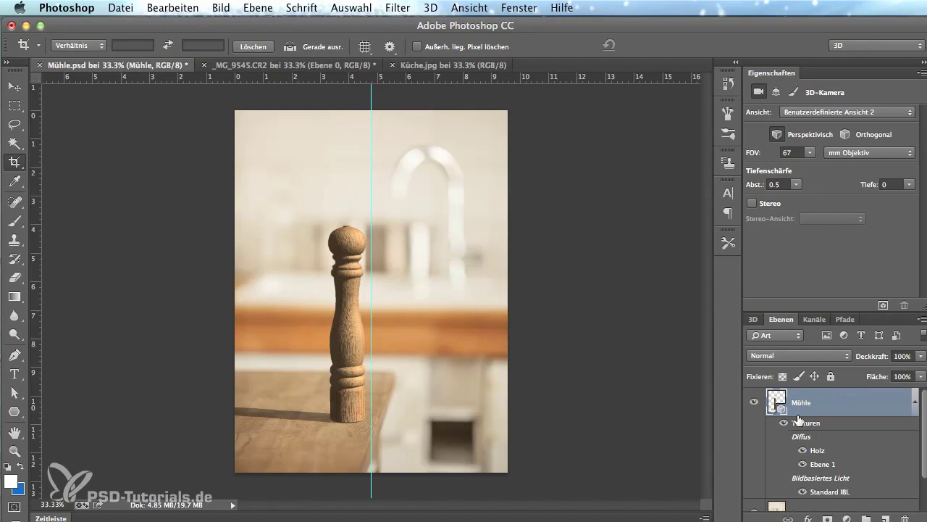
left_click(755, 321)
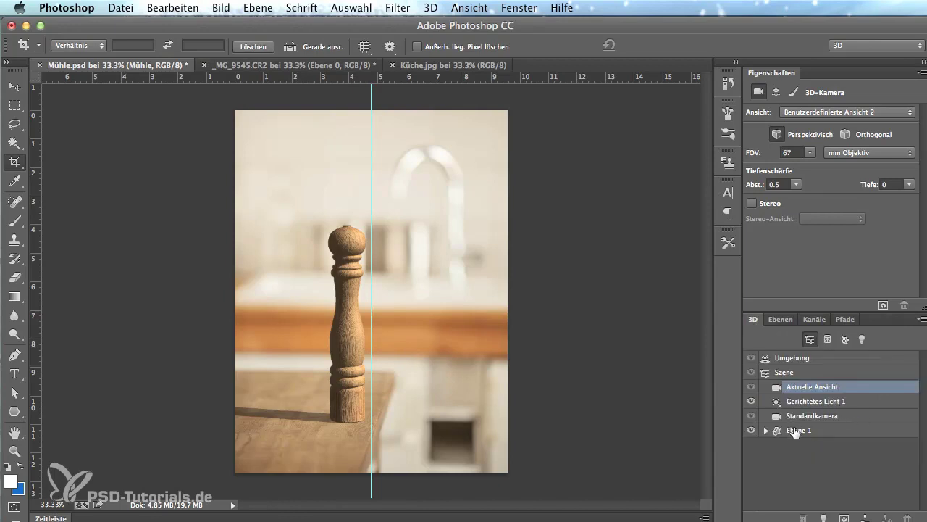
Rename the Ebene 1 mesh in the scene tree to Mühle.
left_click(795, 432)
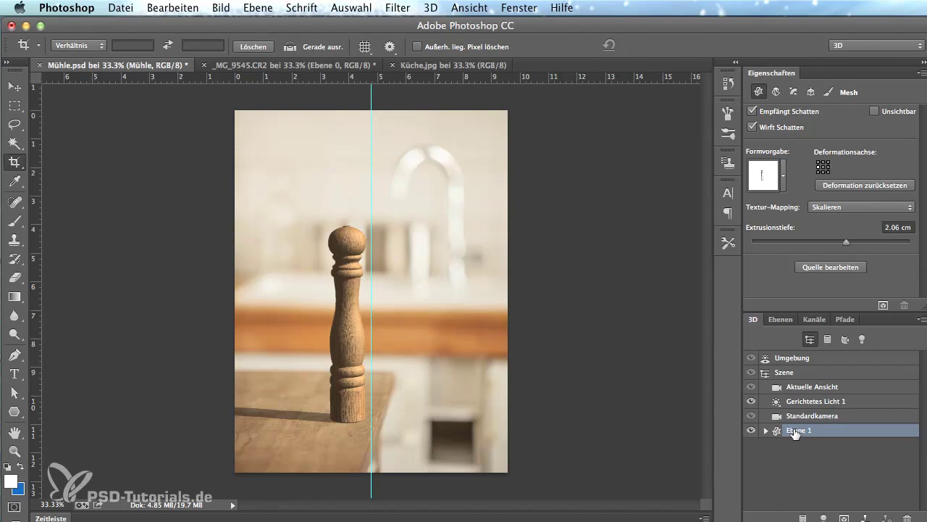
double_click(799, 431)
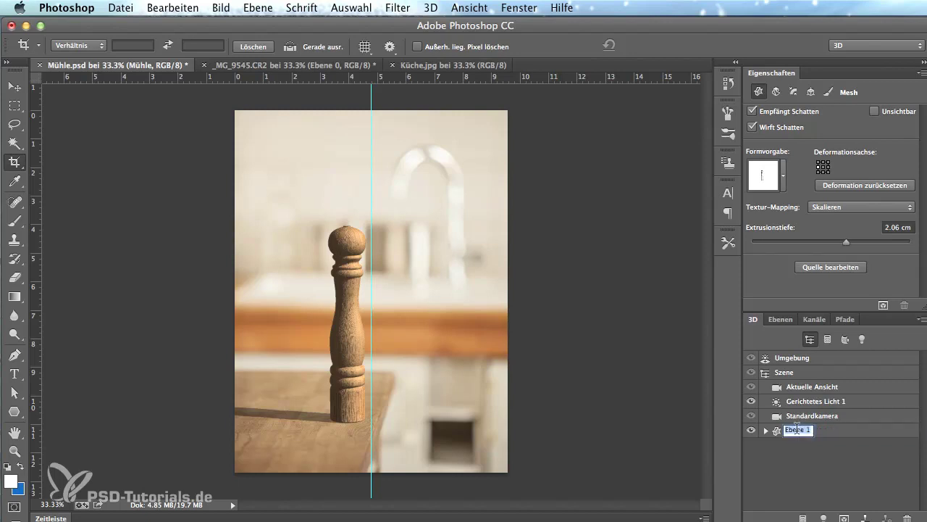
type("Mühl")
type("e")
key("Escape")
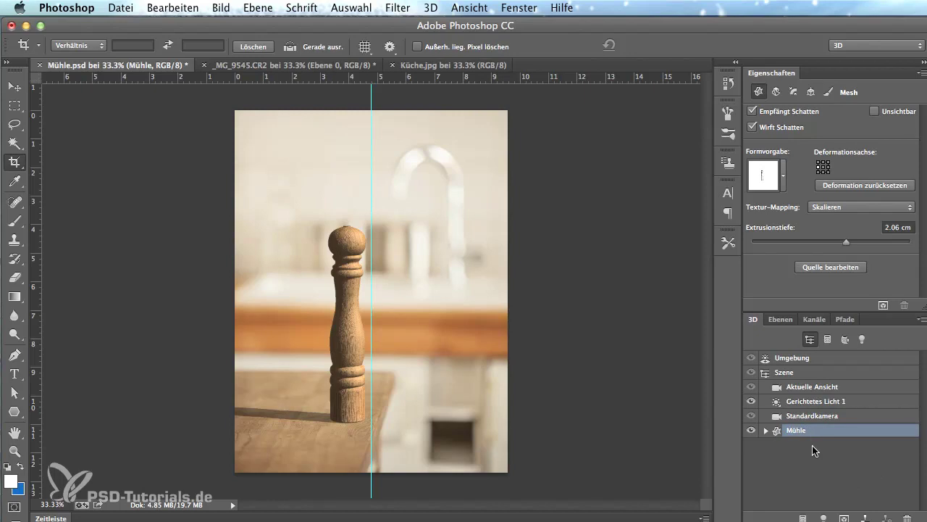
right_click(790, 431)
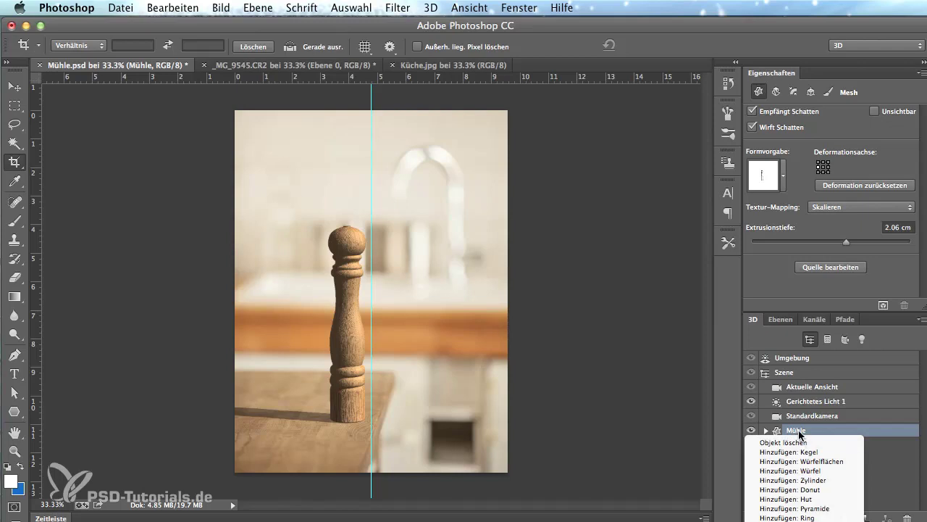
left_click(751, 323)
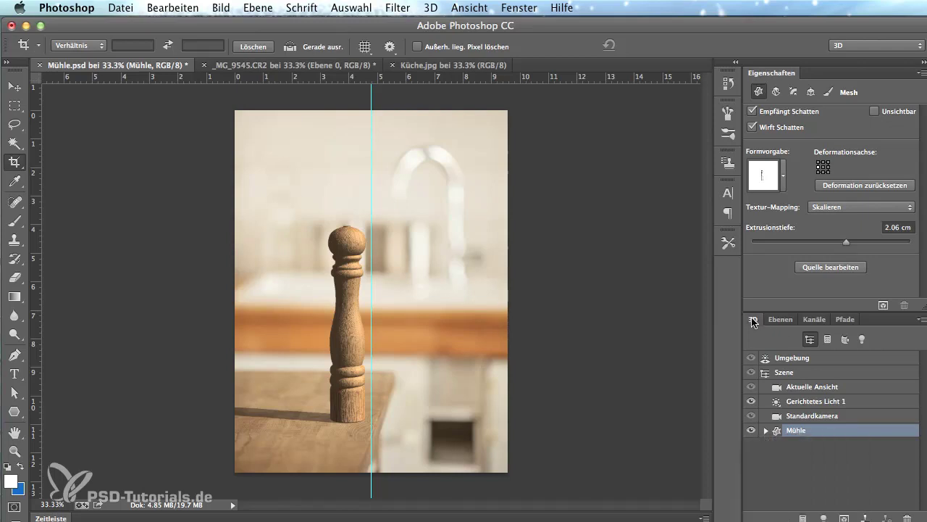
Float the 3D panel and duplicate the Mühle mesh as Mühle 1, collapsing its materials.
left_click_drag(753, 322, 549, 80)
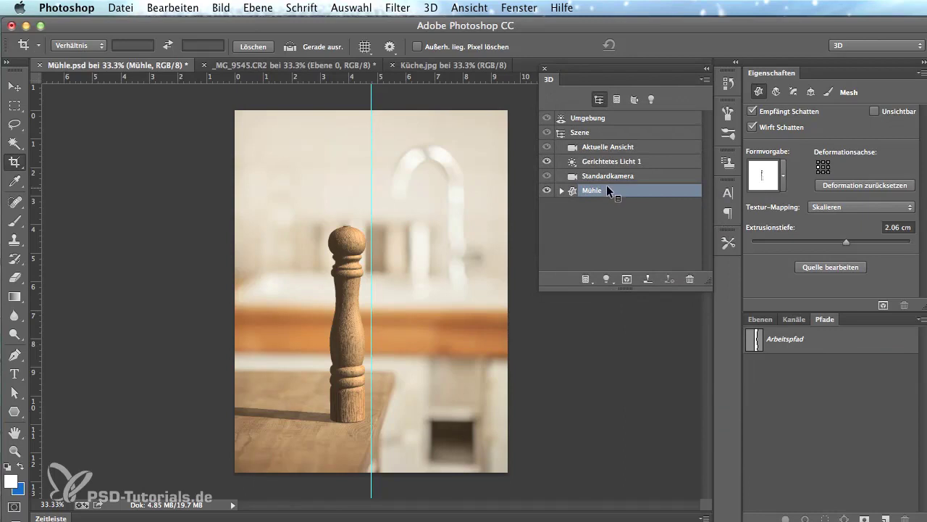
right_click(608, 190)
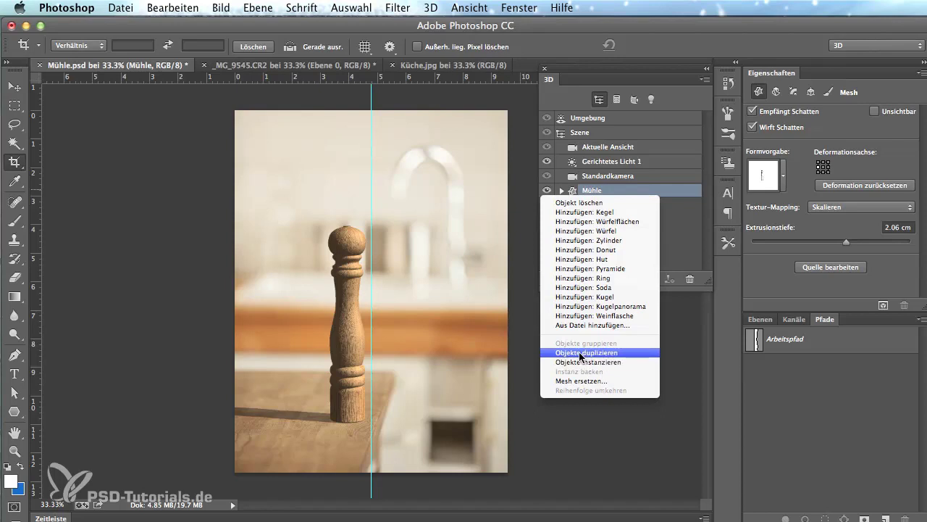
left_click(582, 352)
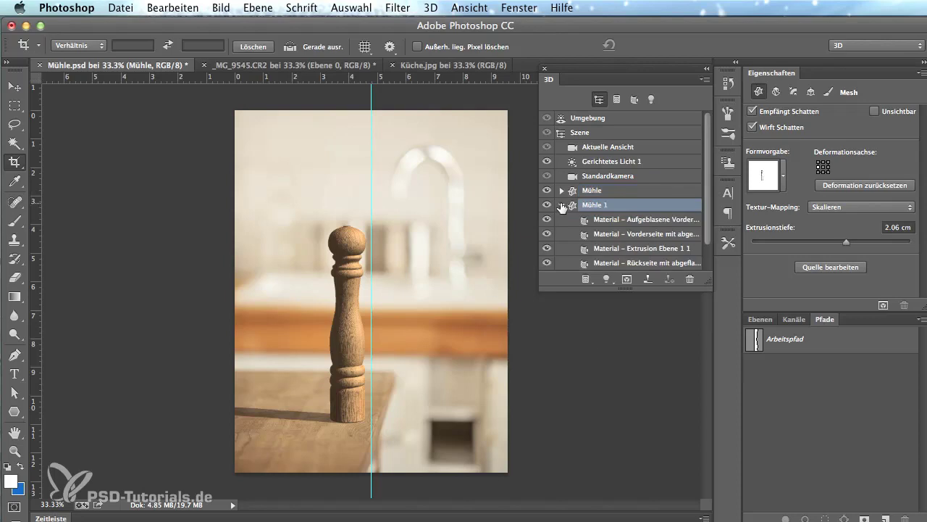
left_click(561, 205)
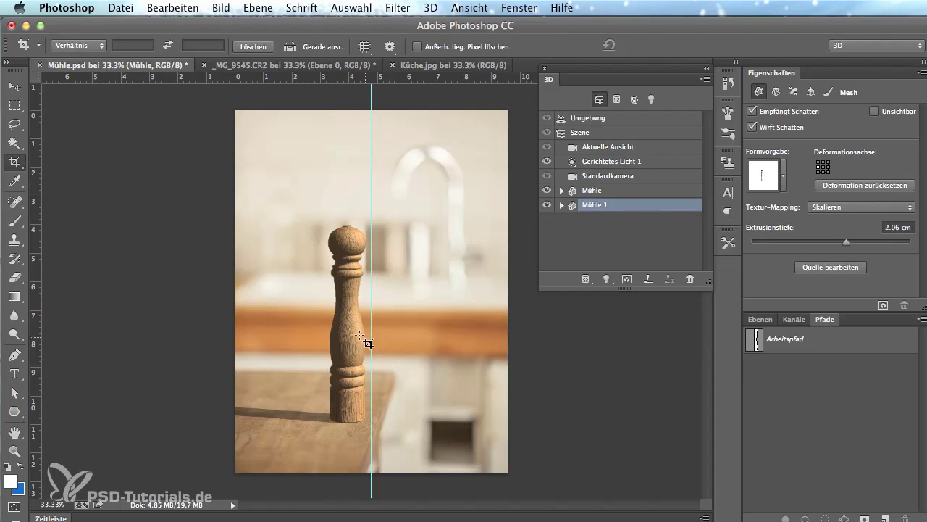
Move Mühle 1 left and back, turn it, and dock the 3D panel with Layers.
key("ctrl+plus")
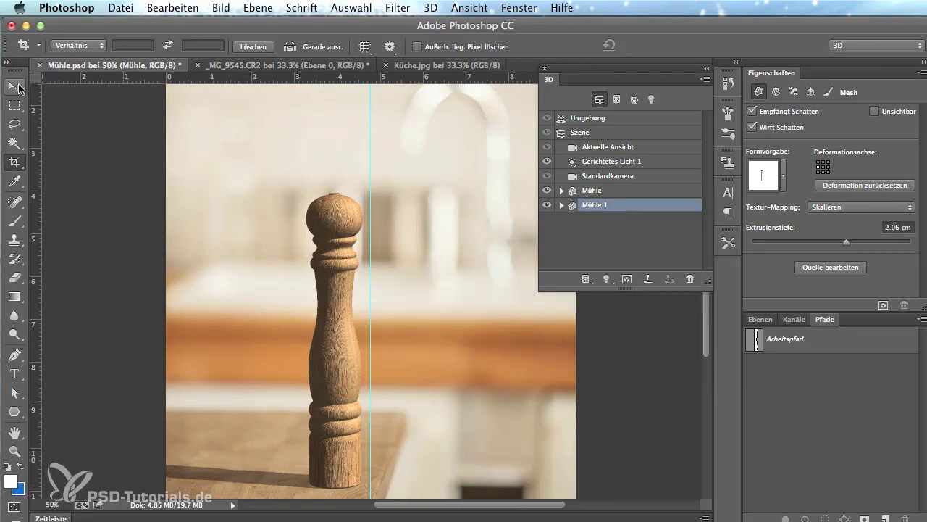
left_click(14, 87)
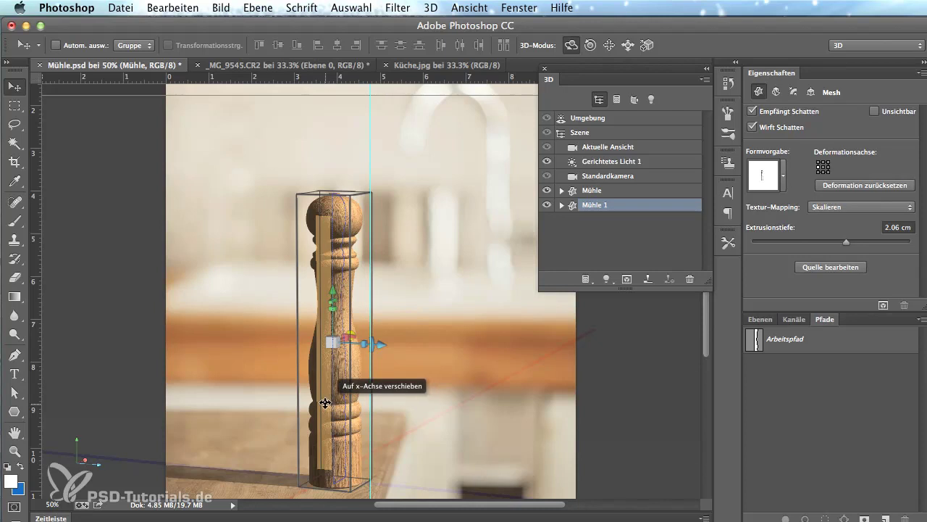
left_click_drag(325, 403, 232, 437)
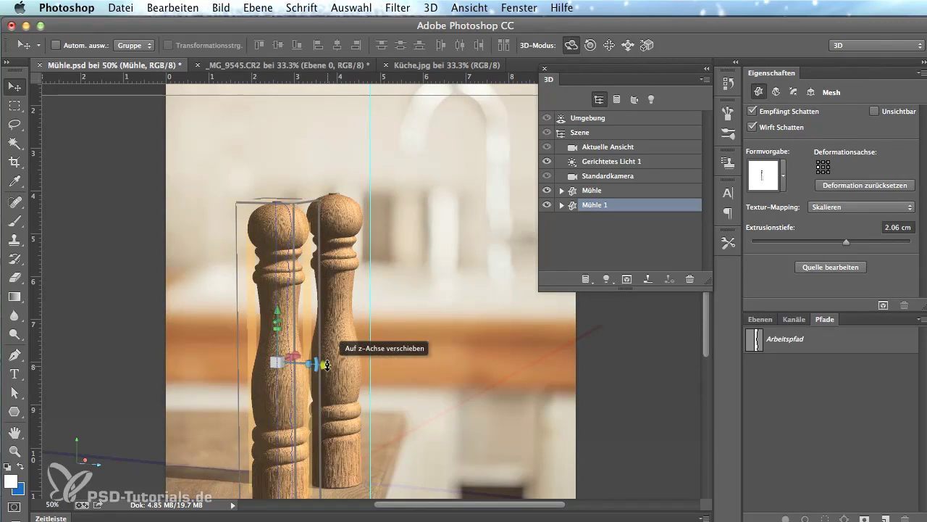
mouse_move(327, 365)
left_mouse_down()
mouse_move(187, 409)
mouse_move(346, 352)
mouse_move(322, 331)
mouse_move(287, 330)
mouse_move(241, 368)
mouse_move(255, 391)
mouse_move(265, 344)
left_mouse_up()
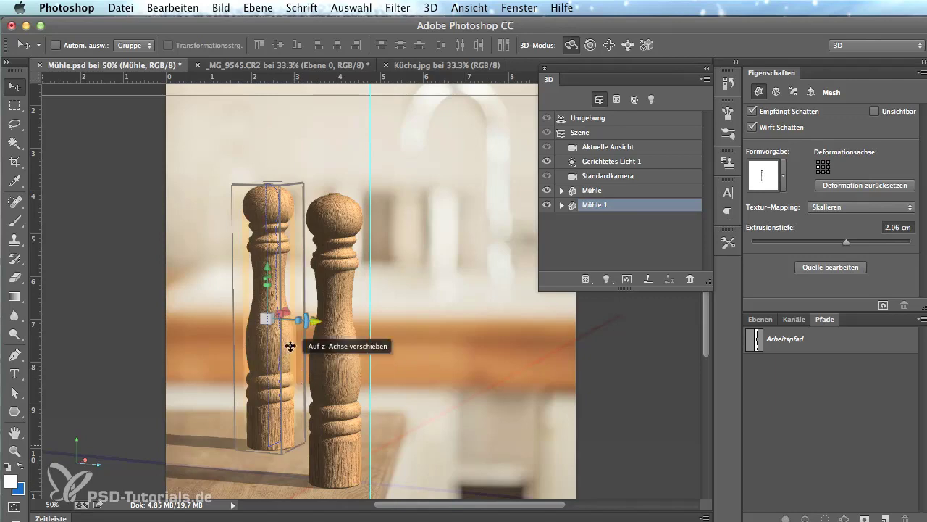
left_click_drag(269, 434, 311, 487)
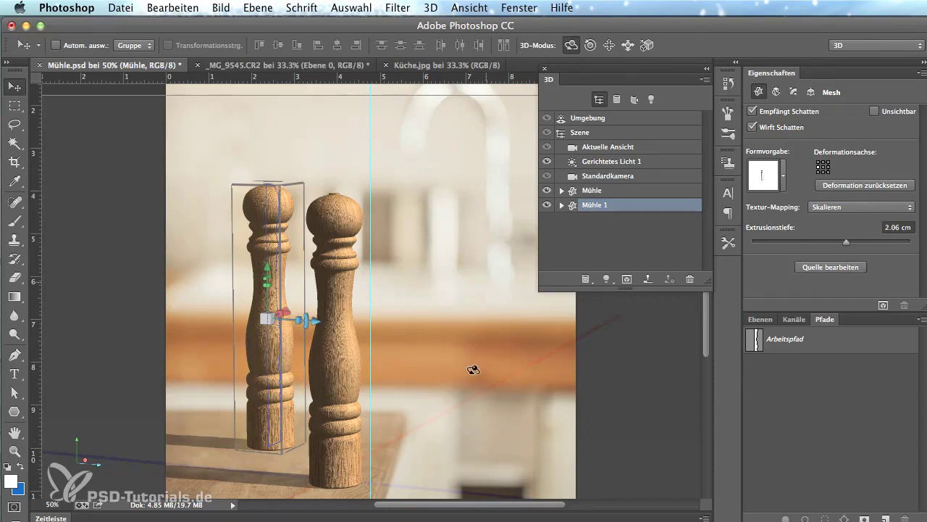
mouse_move(551, 81)
left_mouse_down()
mouse_move(860, 327)
mouse_move(755, 327)
left_mouse_up()
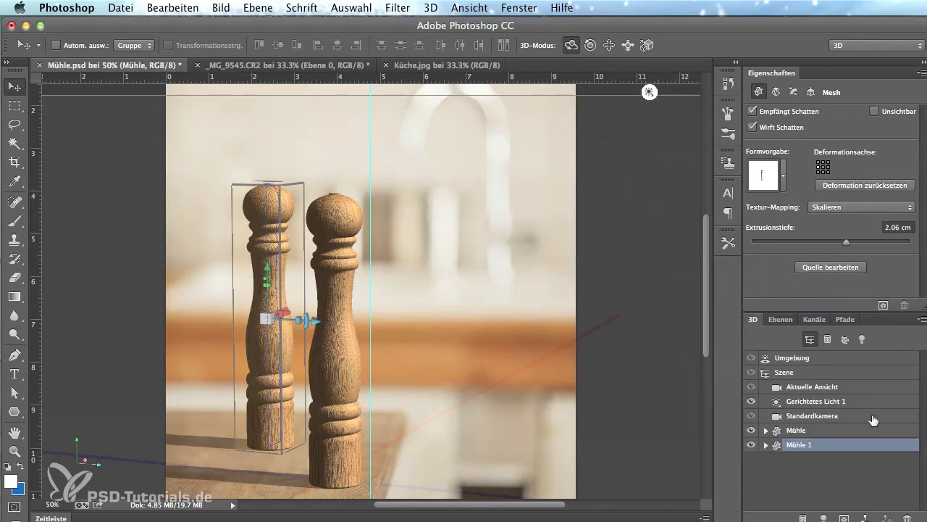
Give the current view camera depth of field with distance 0.4 and depth 5.9.
left_click(804, 388)
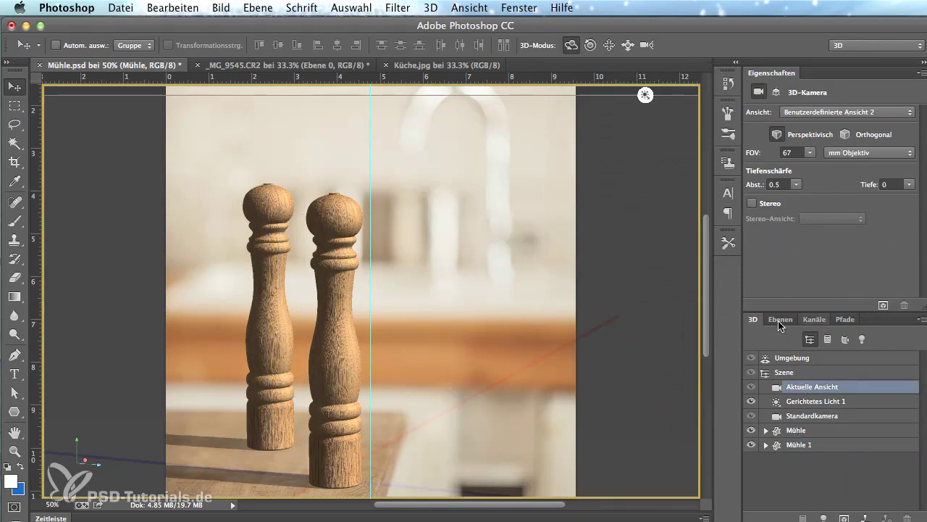
left_click(910, 187)
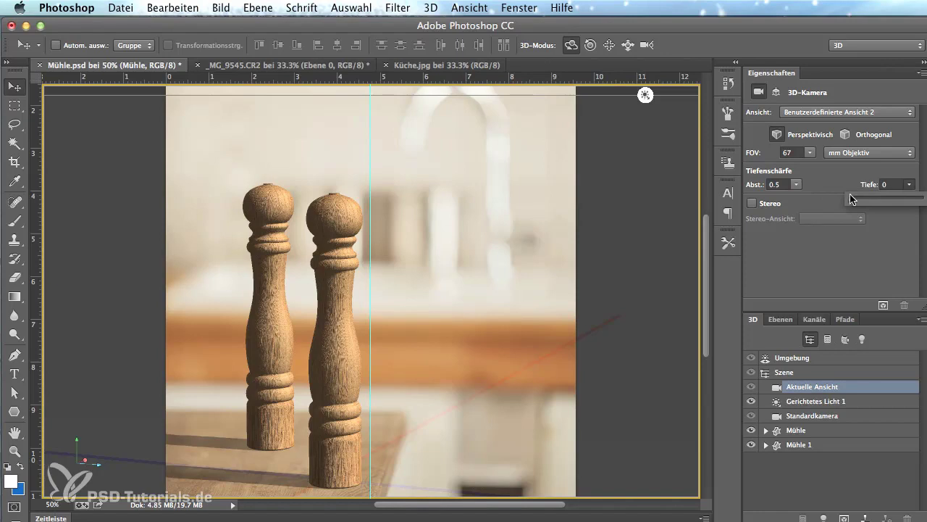
mouse_move(853, 203)
left_mouse_down()
mouse_move(891, 204)
mouse_move(878, 213)
mouse_move(913, 210)
left_mouse_up()
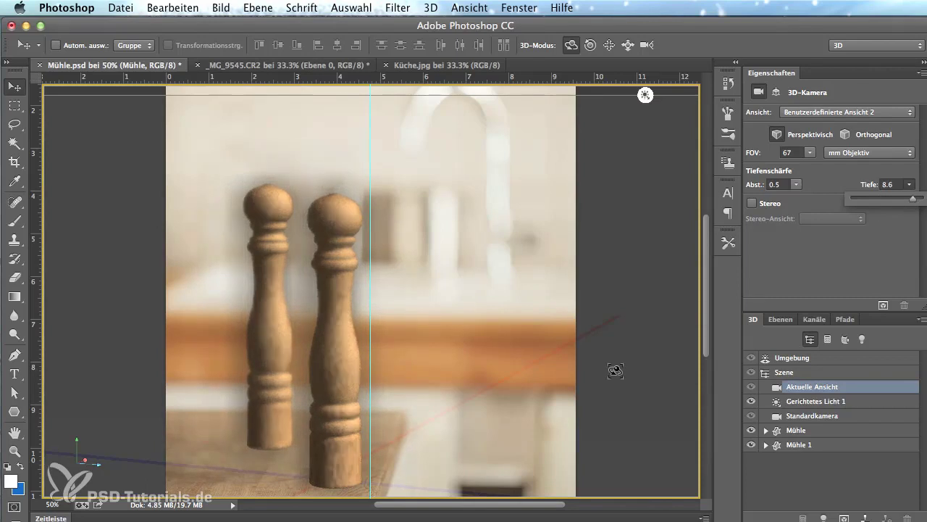
left_click(796, 186)
left_click_drag(800, 205, 791, 201)
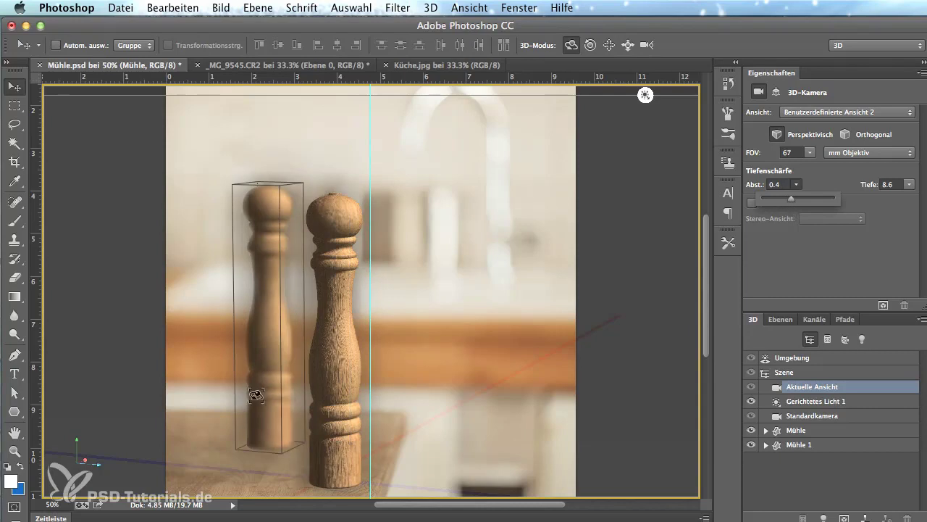
left_click(909, 184)
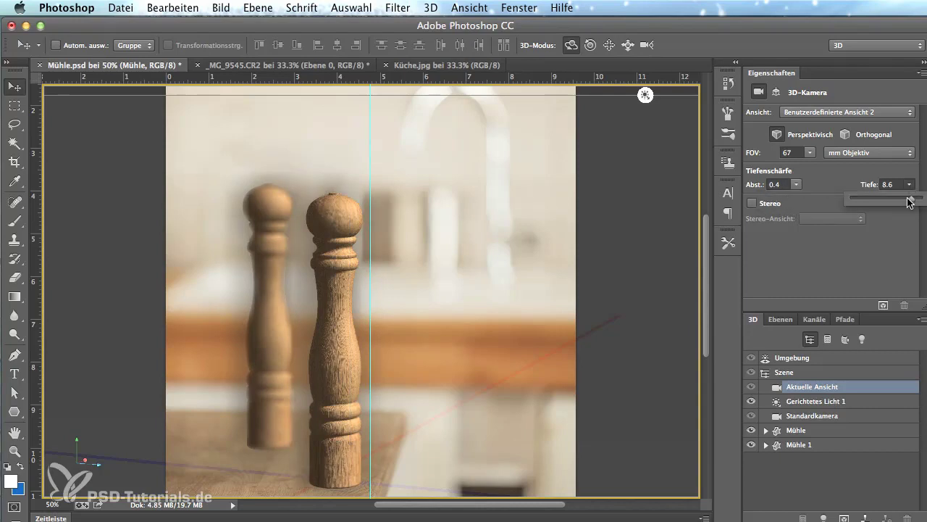
left_click_drag(910, 202, 897, 200)
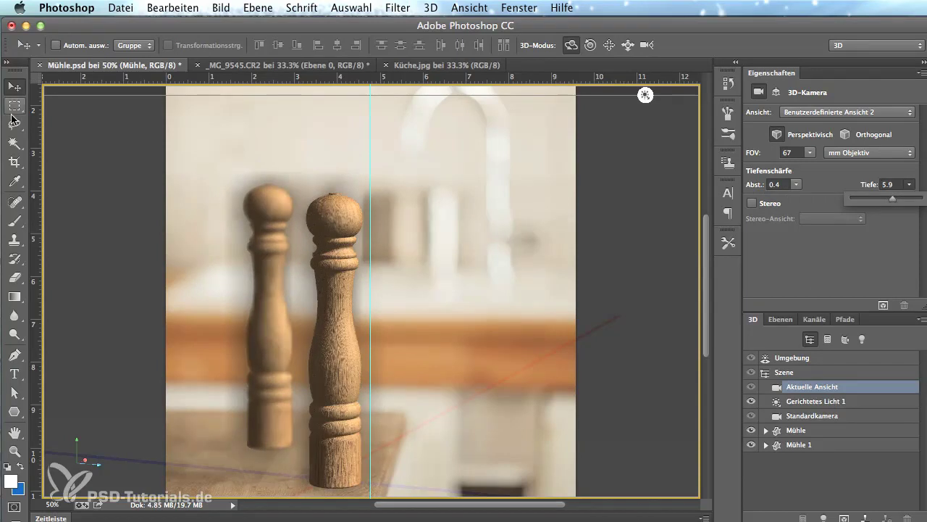
left_click_drag(14, 108, 77, 109)
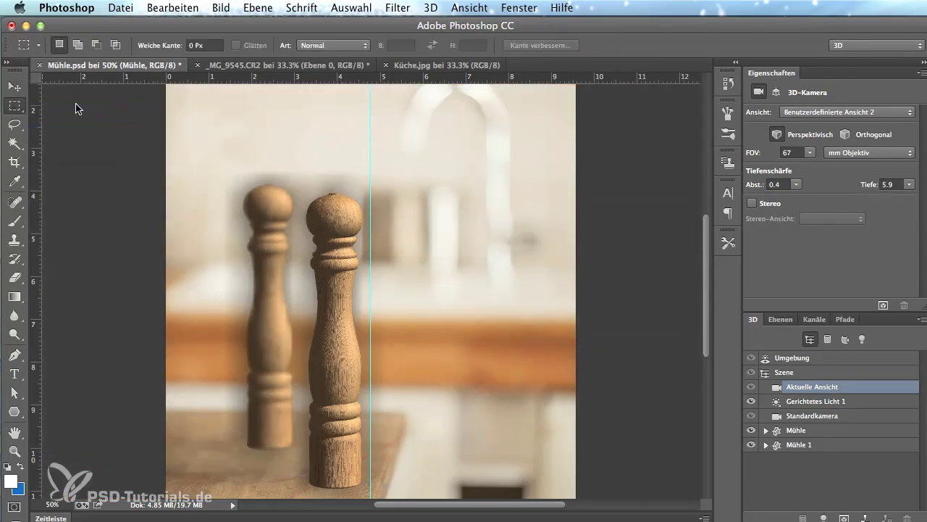
Test-render a rectangle around both mills, cancel the render partway, and deselect.
left_click_drag(192, 149, 431, 355)
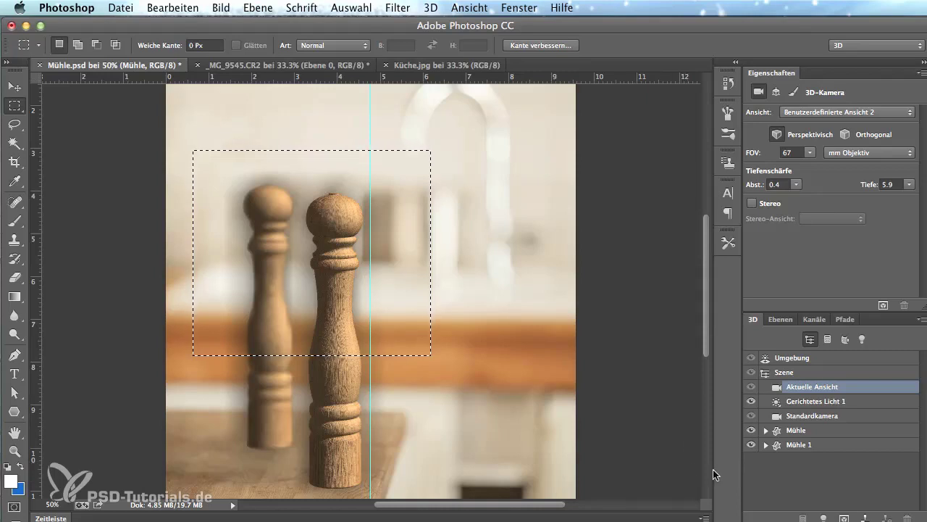
left_click(845, 517)
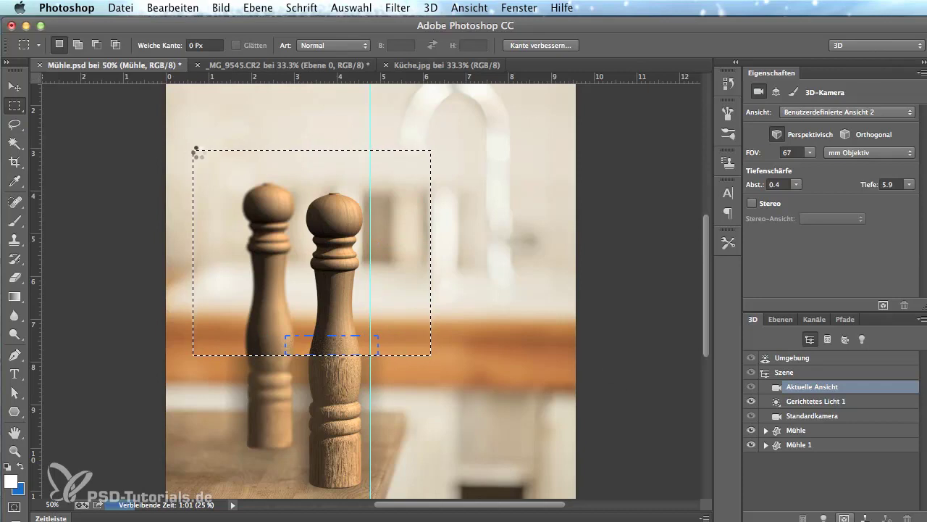
key("Escape")
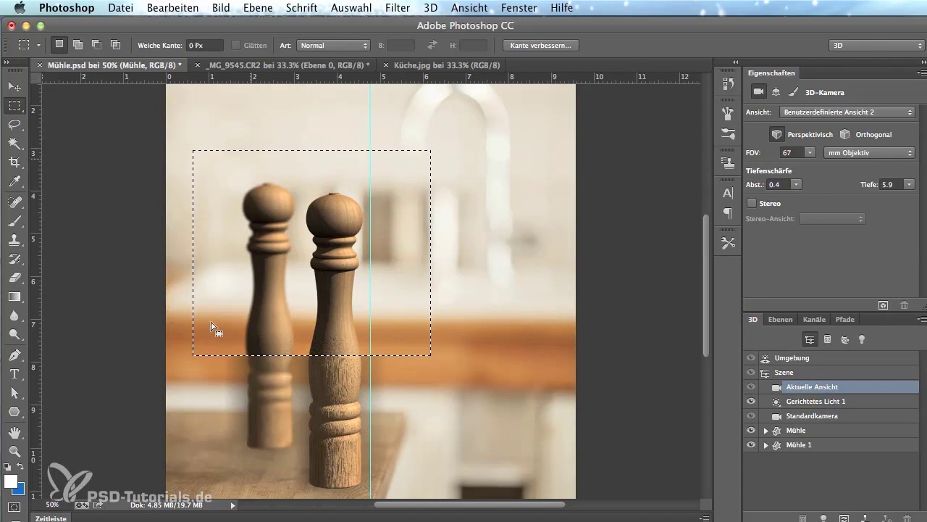
left_click(350, 7)
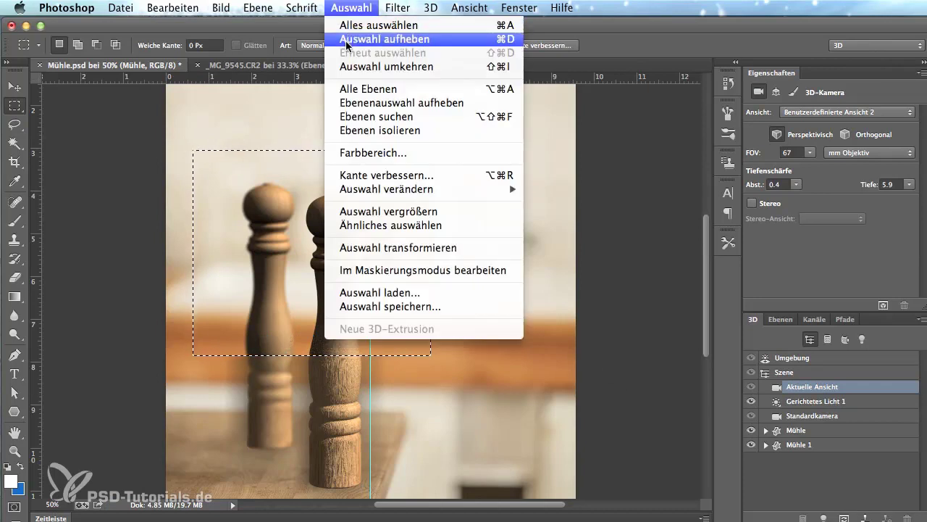
left_click(347, 40)
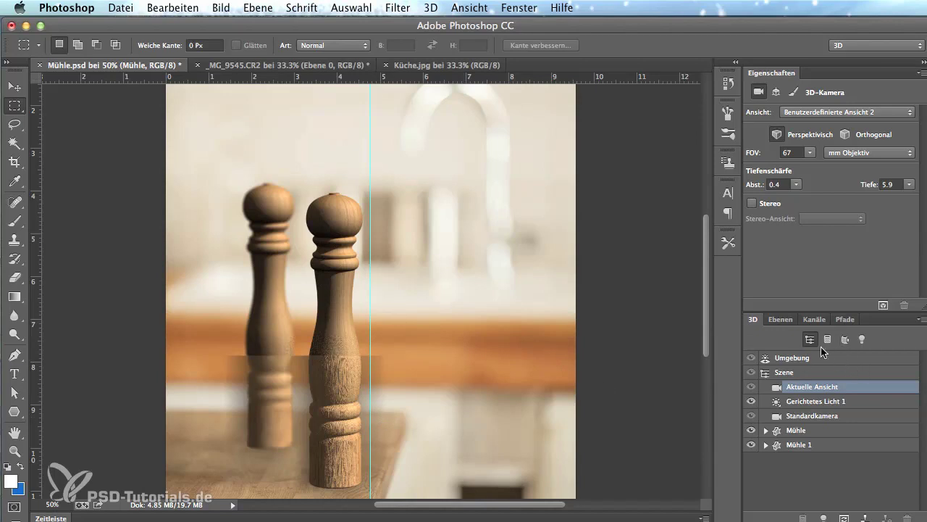
Add Gerichtetes Licht 2, a directional light with shadows off and 21% intensity.
left_click(863, 339)
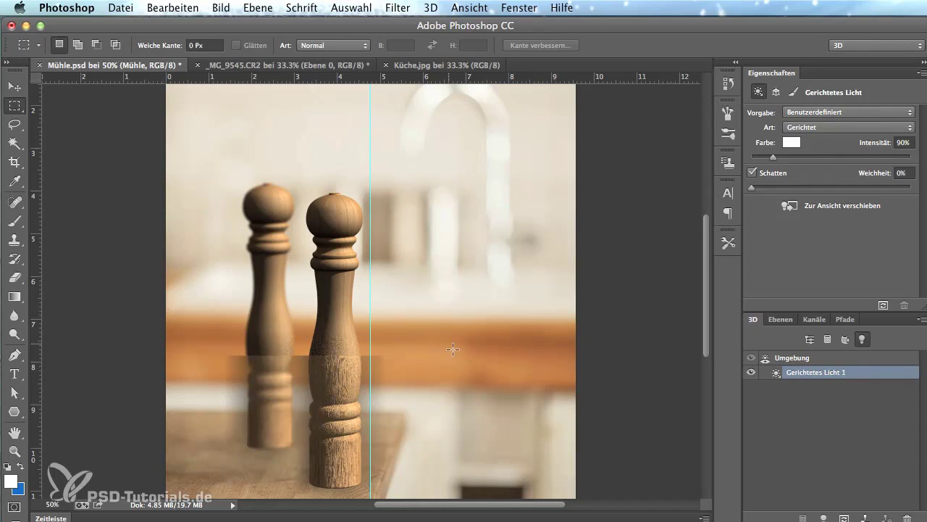
left_click(824, 517)
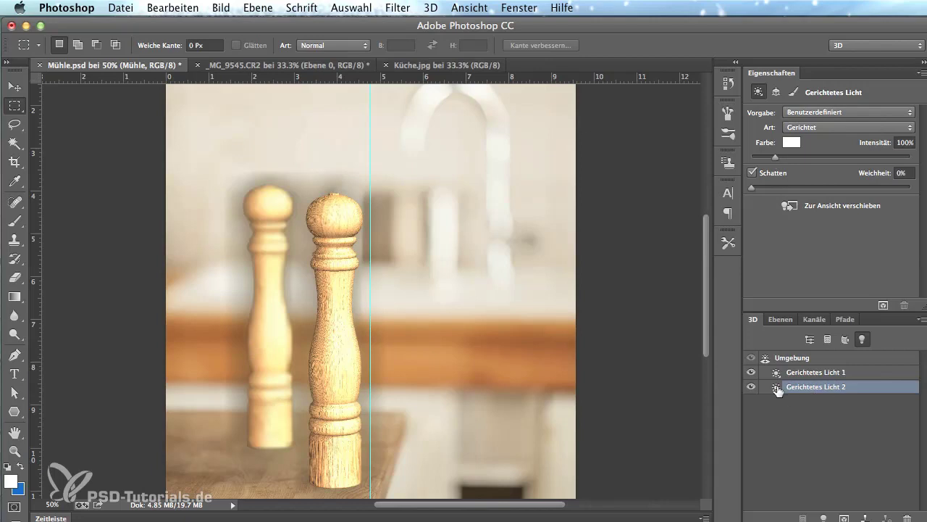
left_click(753, 173)
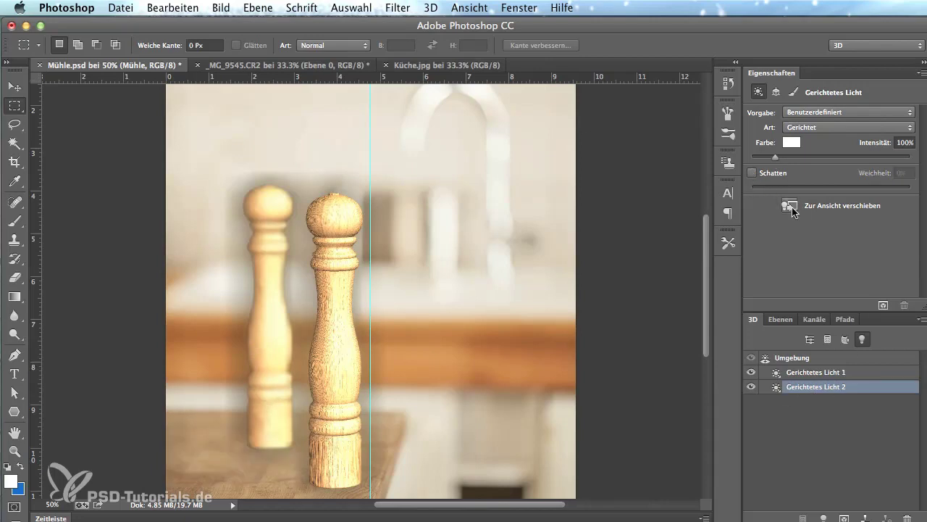
left_click(804, 373)
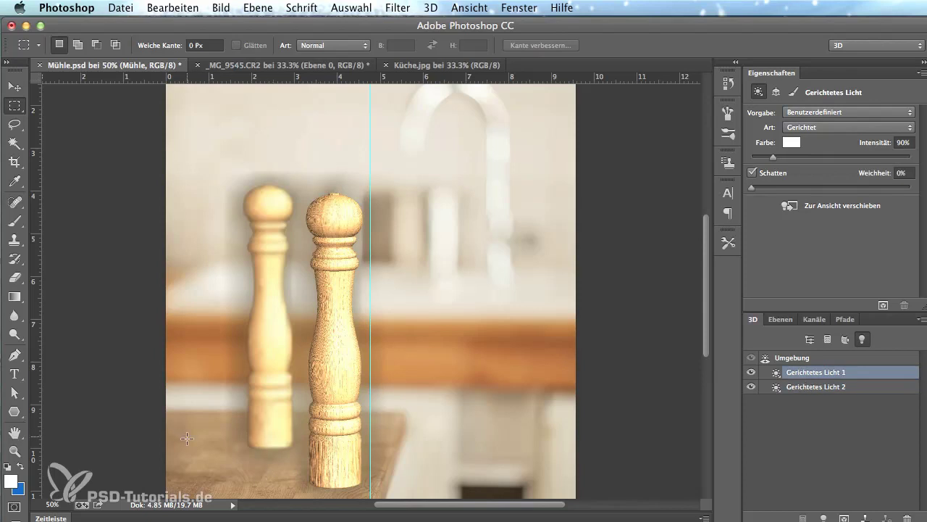
left_click(801, 386)
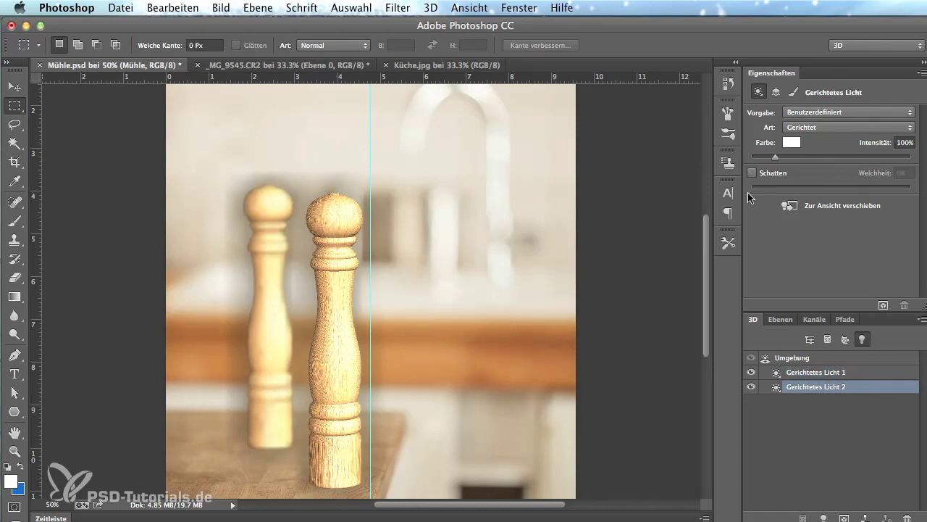
left_click_drag(773, 158, 754, 157)
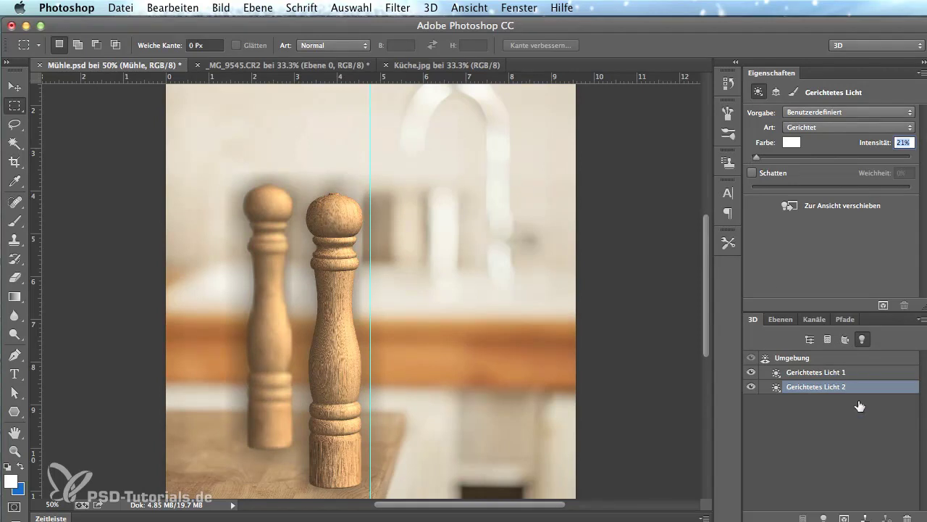
left_click(810, 339)
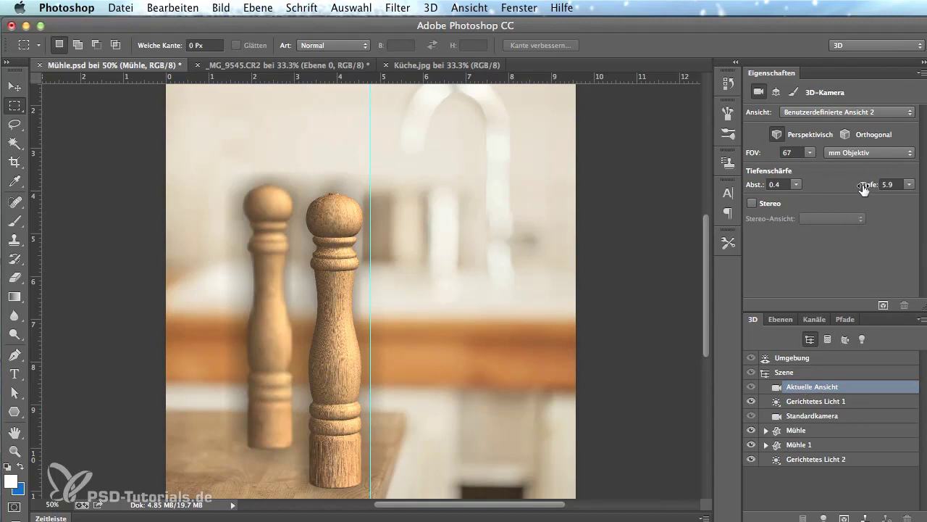
Set the depth-of-field depth to 7.4, fit the image, and start the final render.
left_click_drag(864, 190, 863, 187)
type(".4")
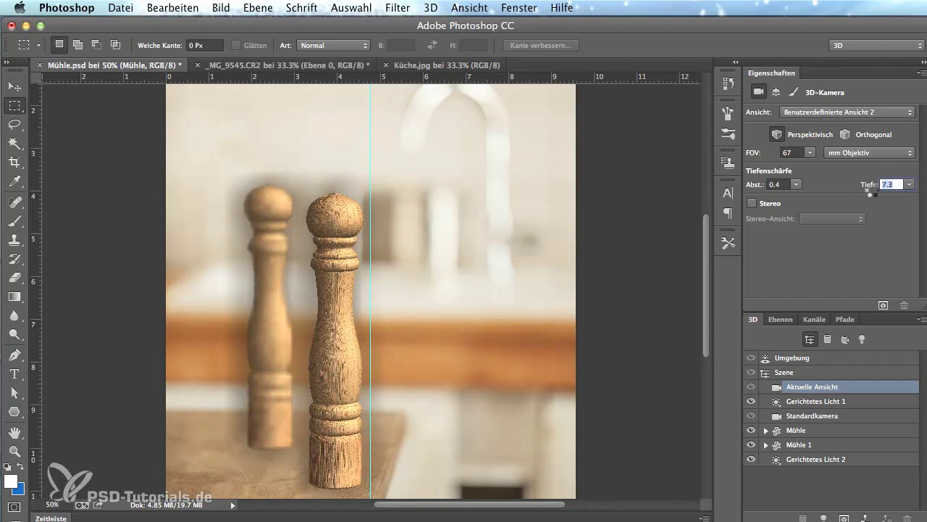
key("Return")
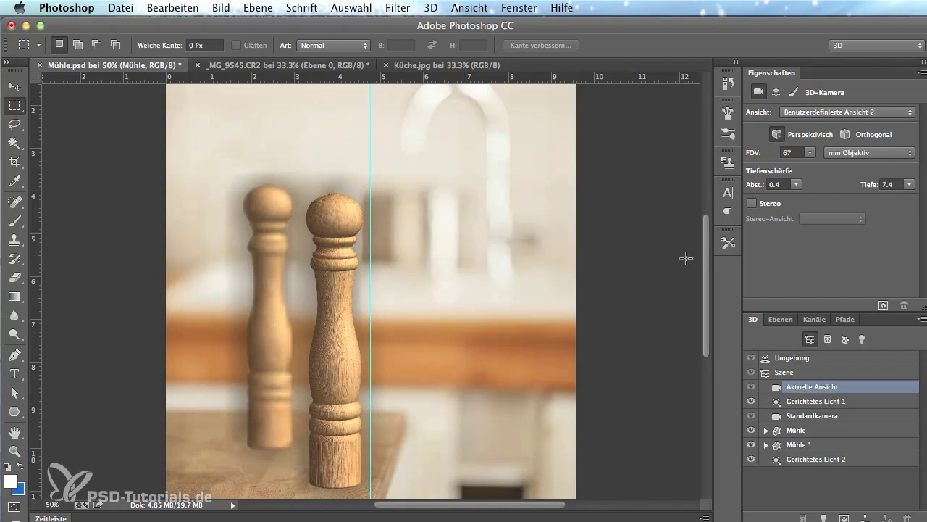
double_click(13, 434)
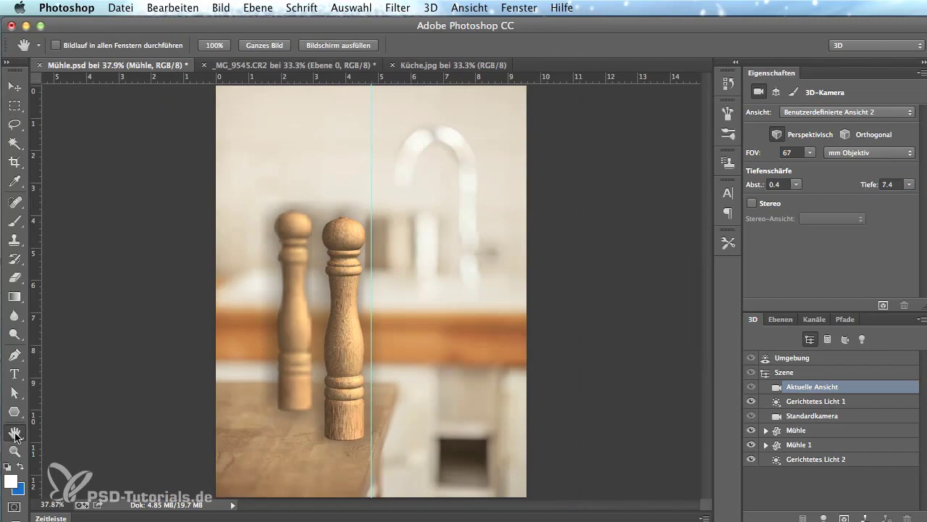
left_click(883, 305)
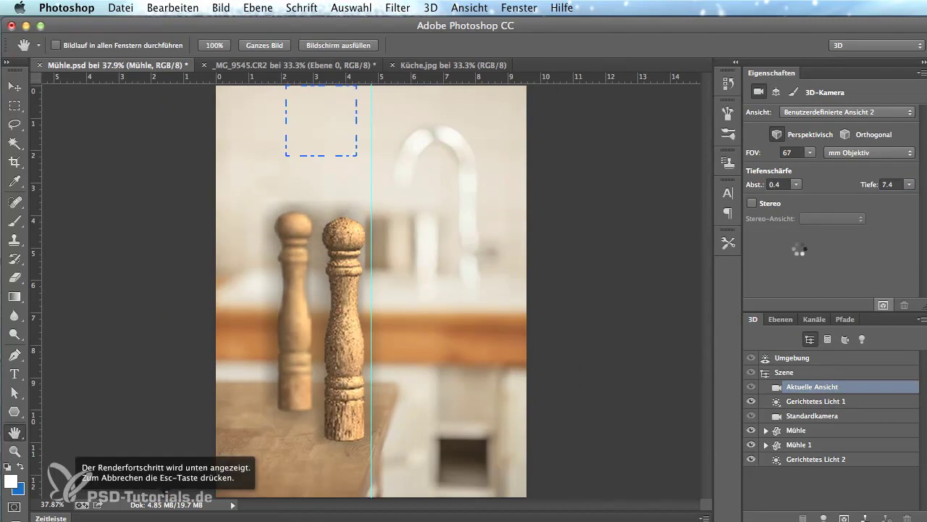